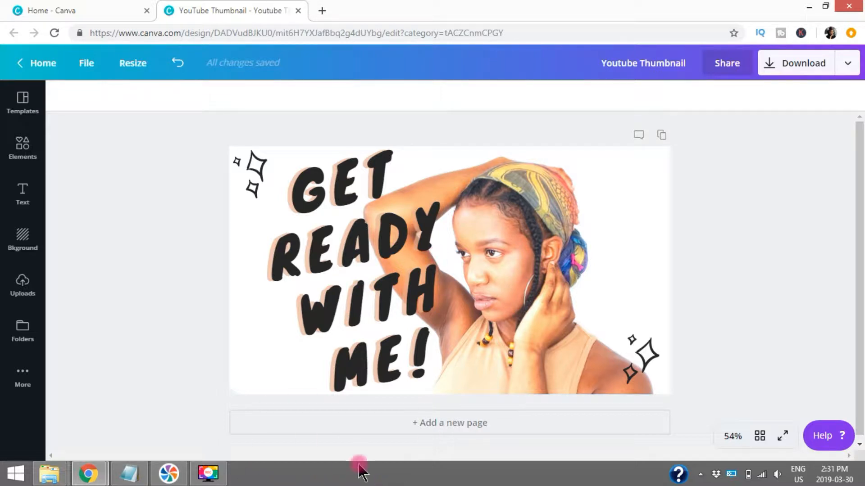
- Create a new blank YouTube Thumbnail design from the Canva home page
left_click(62, 10)
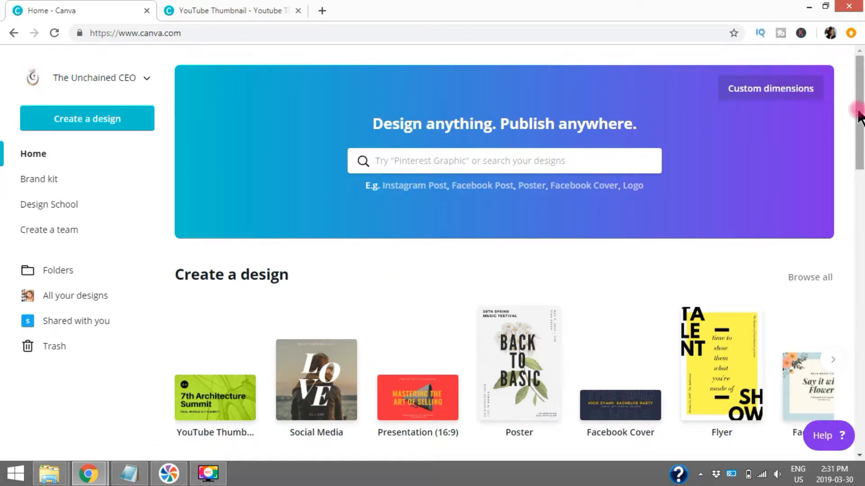
left_click_drag(862, 121, 843, 160)
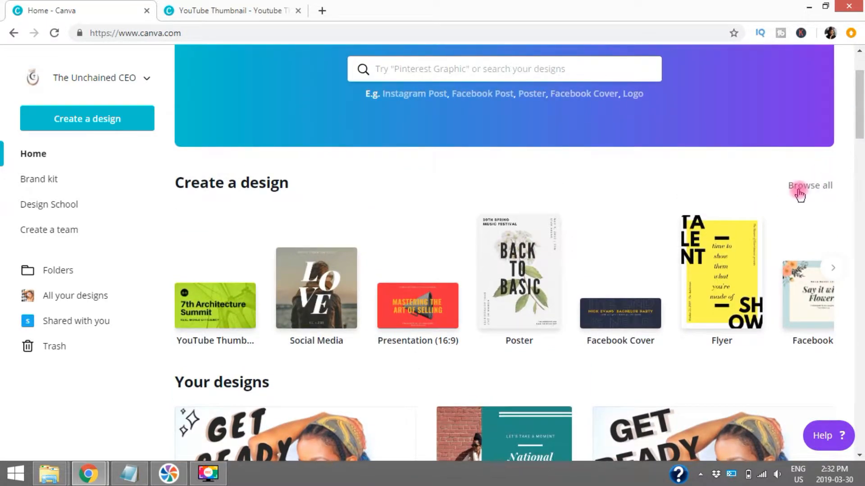
left_click(837, 274)
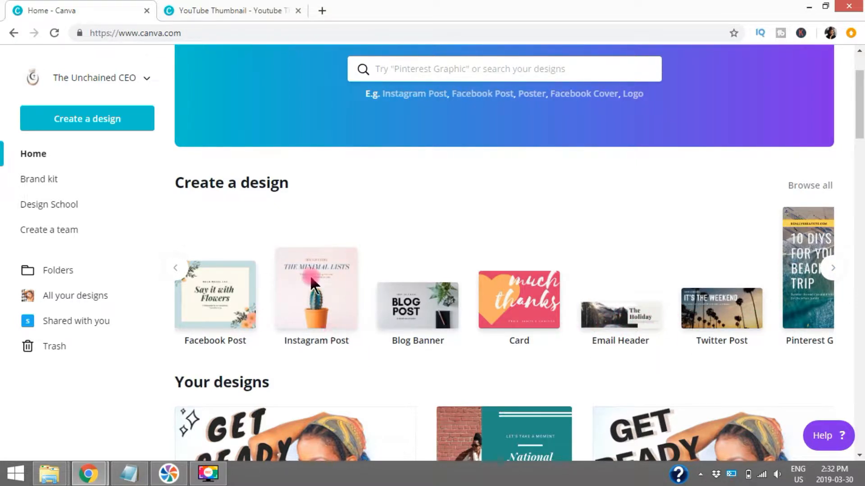
left_click(174, 274)
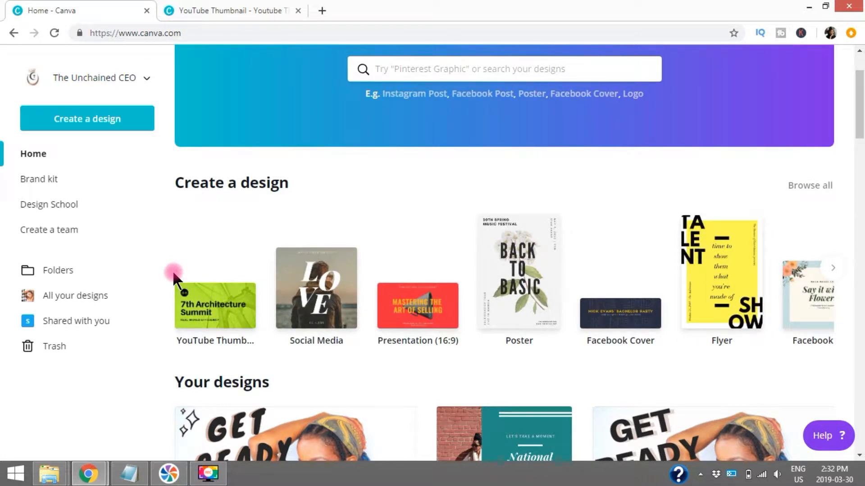
left_click(213, 315)
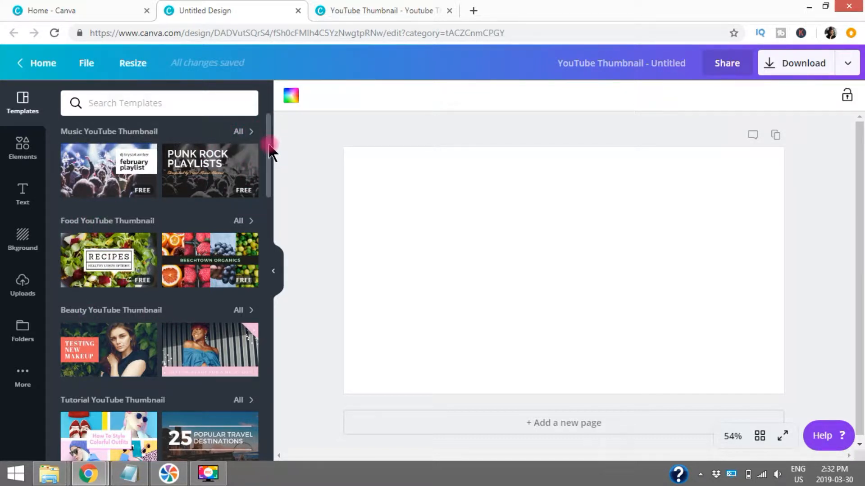
- Apply the "Get Ready With Me!" template to the blank thumbnail
left_click_drag(269, 145, 281, 238)
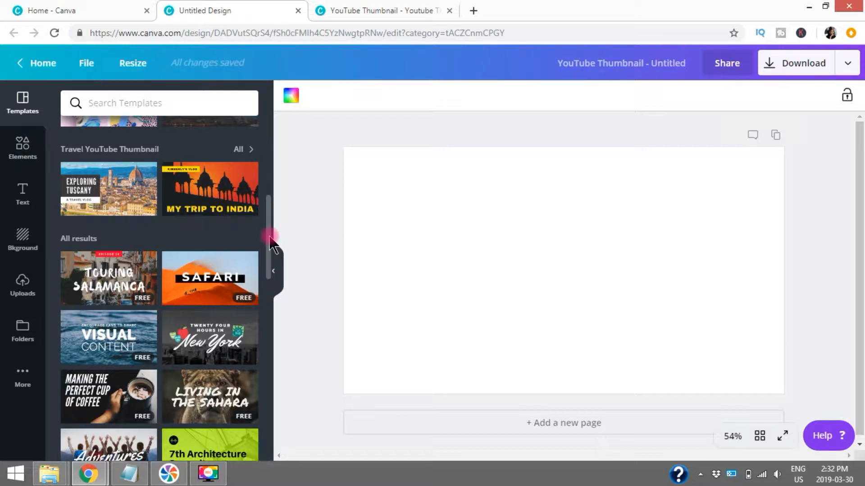
left_click_drag(270, 237, 273, 298)
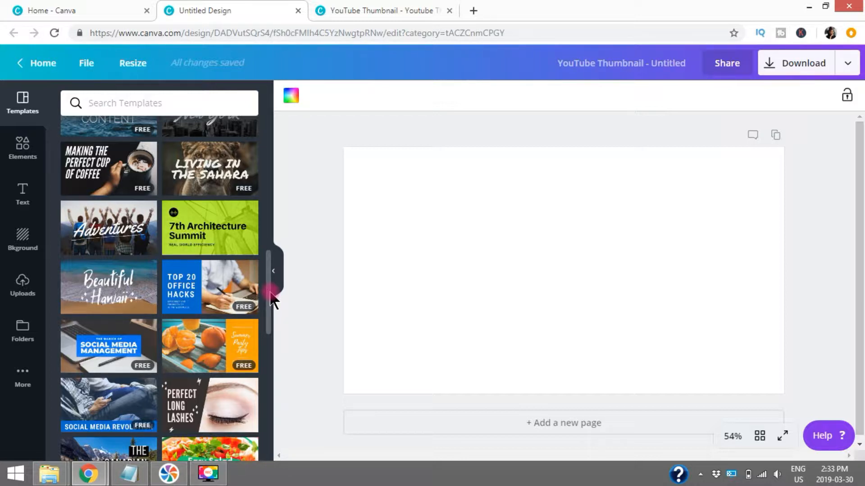
left_click_drag(270, 294, 271, 266)
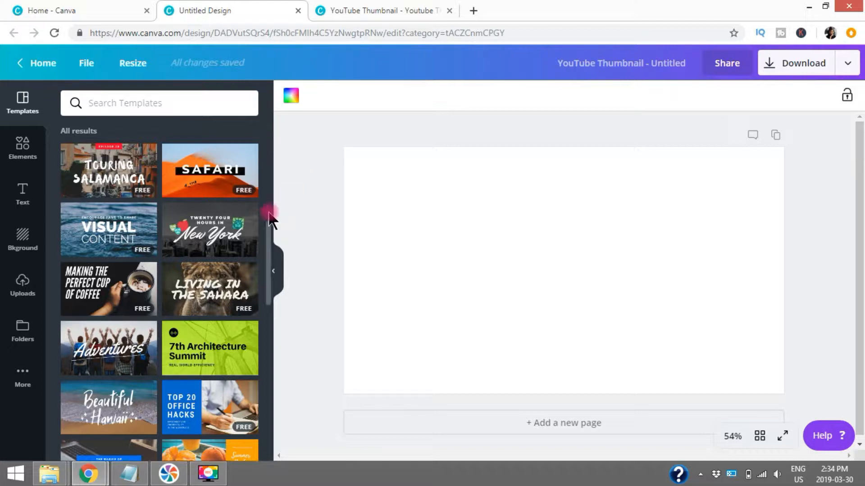
left_click_drag(272, 239, 275, 414)
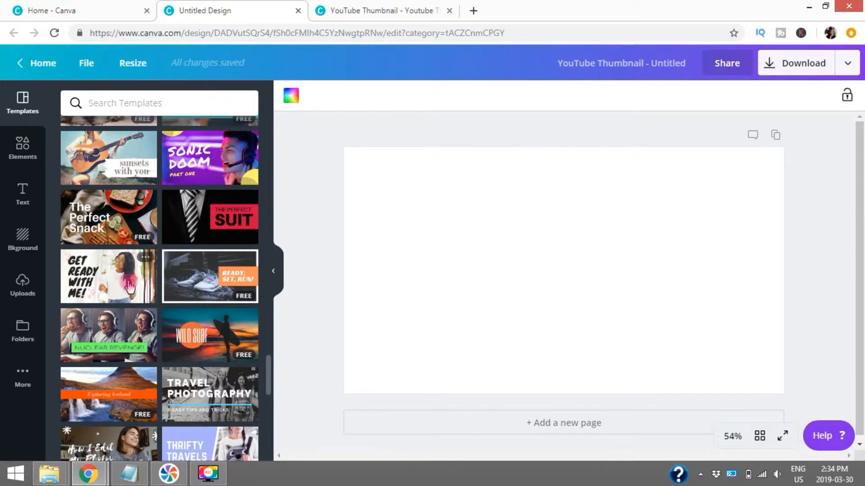
left_click(187, 235)
left_click(107, 288)
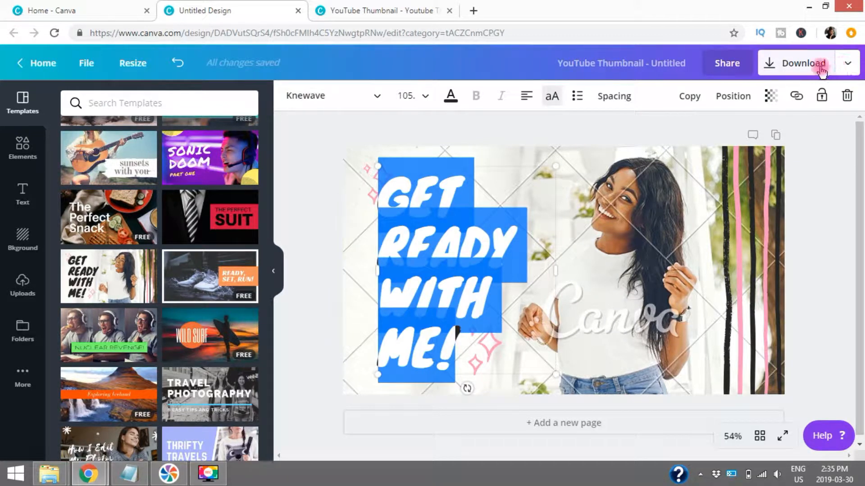
- Compare the download options of this premium design with the free "The Perfect Snack" template, and return to "Get Ready With Me!"
left_click(792, 64)
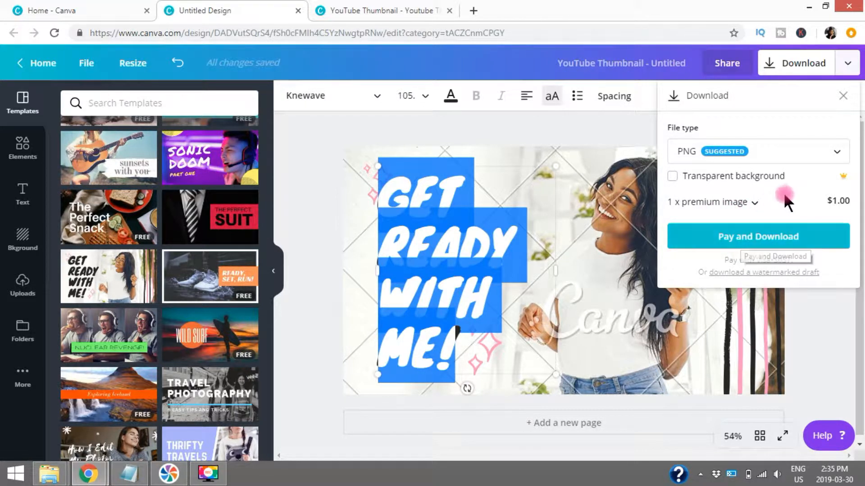
left_click(620, 120)
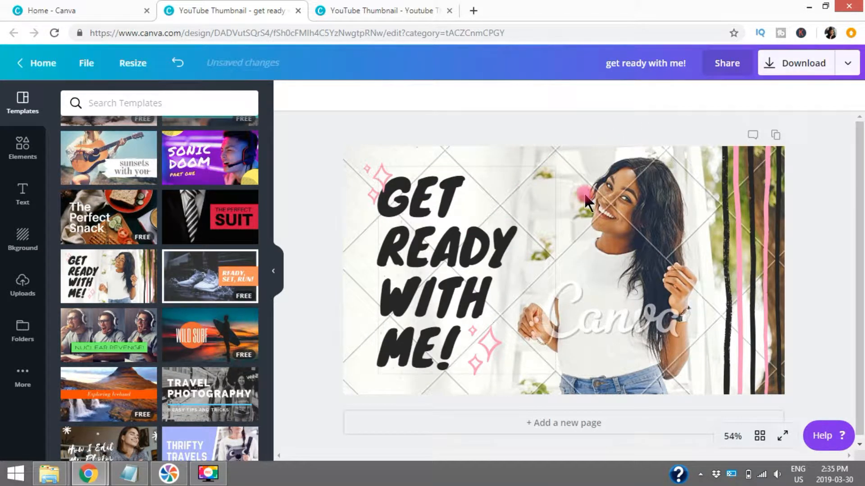
left_click(122, 217)
left_click(498, 270)
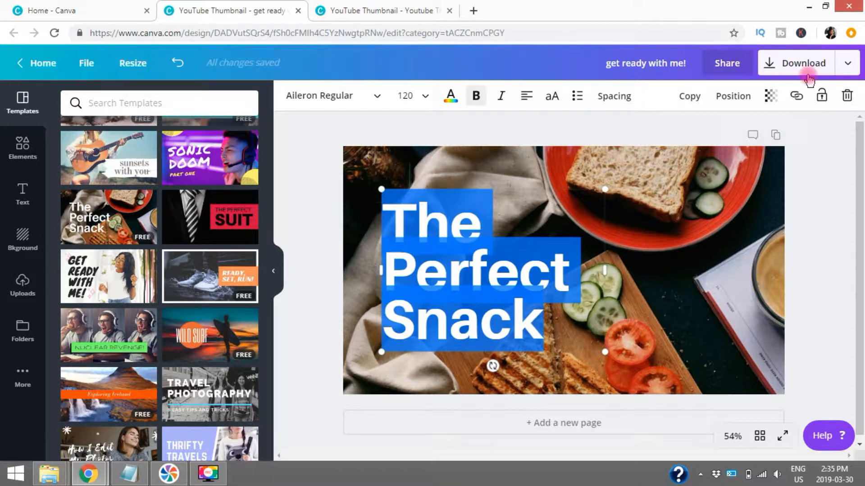
left_click(797, 66)
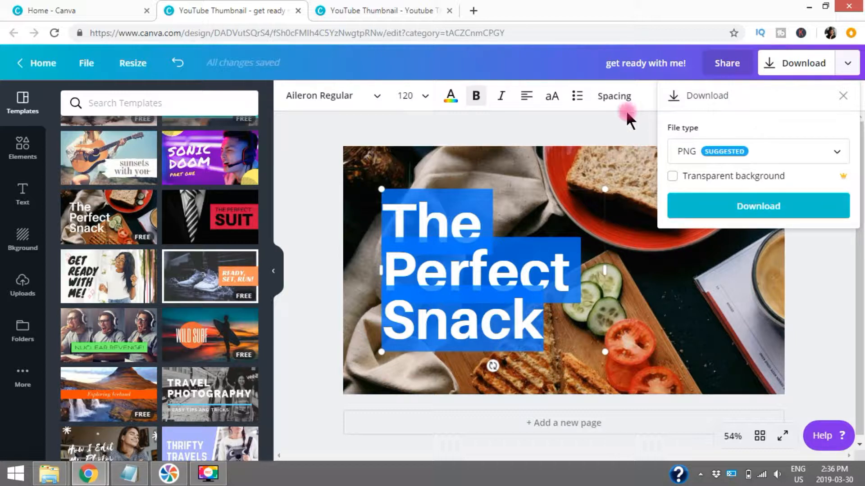
left_click(586, 126)
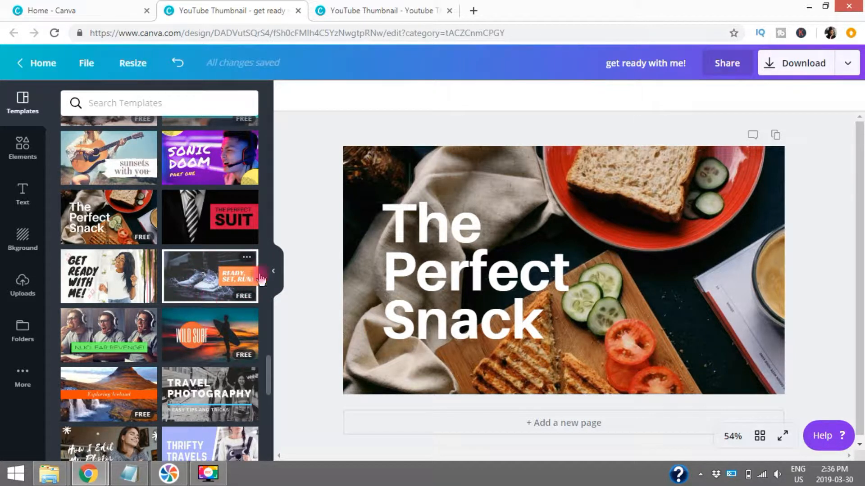
left_click(117, 280)
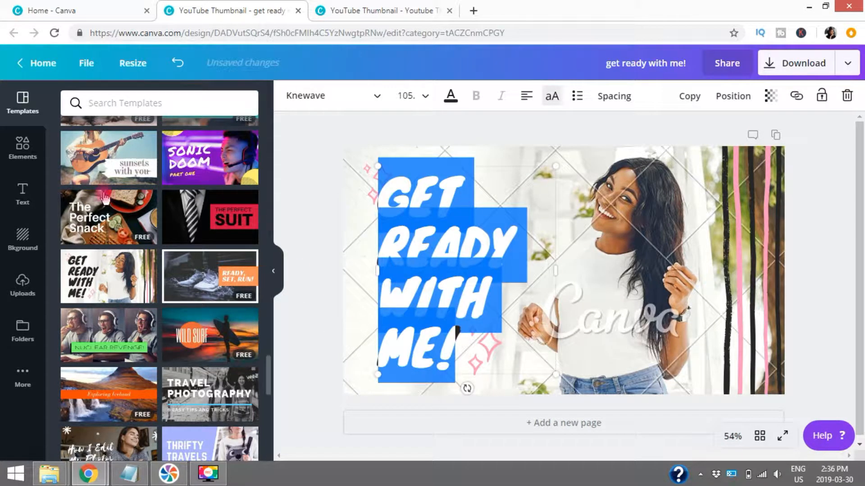
- Upload the photos 20190306_145051, 20190306_145536, 20190306_145539 and 20190306_145542 from the Photos of Me folder
left_click(22, 283)
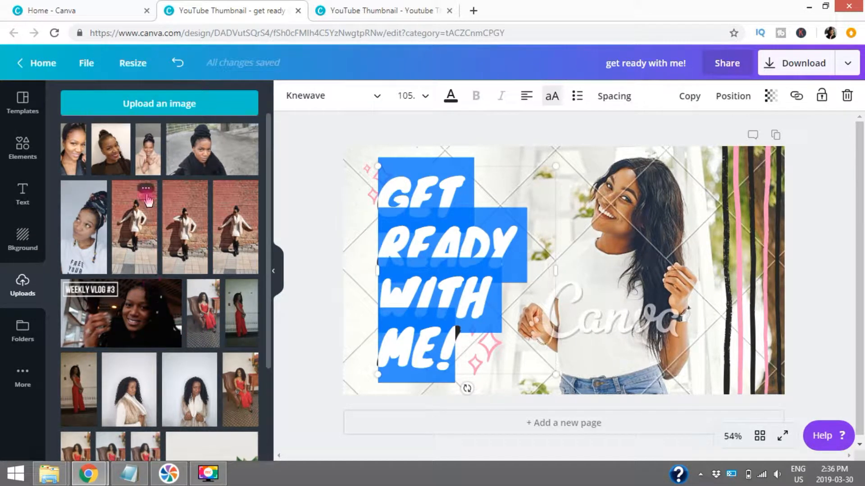
left_click(154, 107)
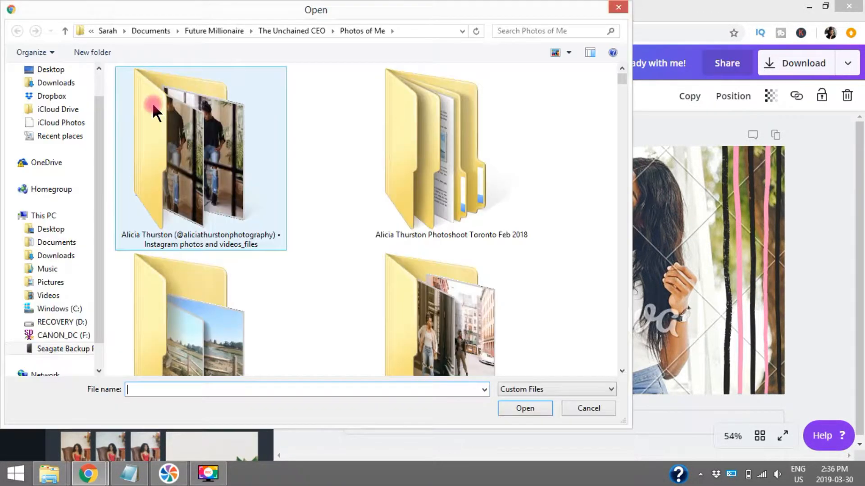
left_click(450, 166)
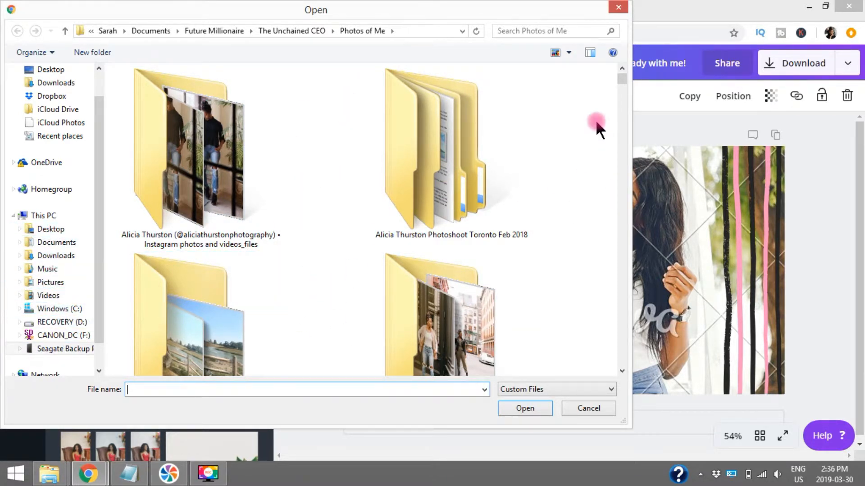
left_click_drag(622, 79, 630, 217)
left_click(455, 176)
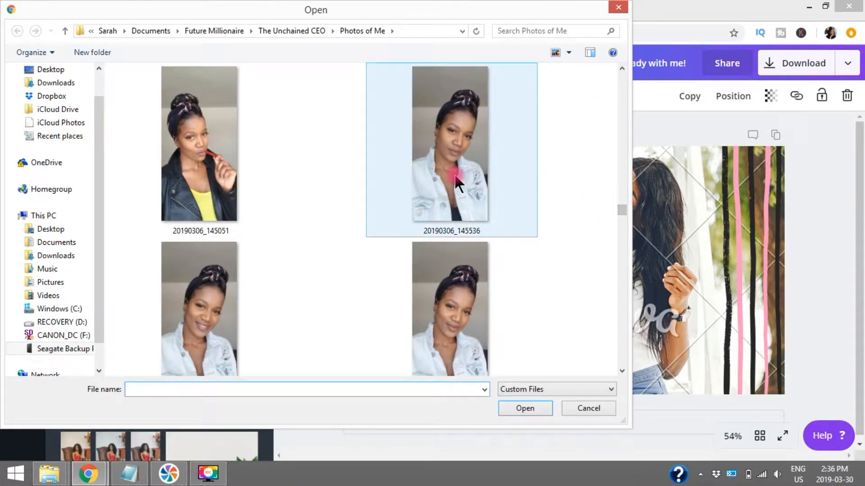
left_click(454, 174)
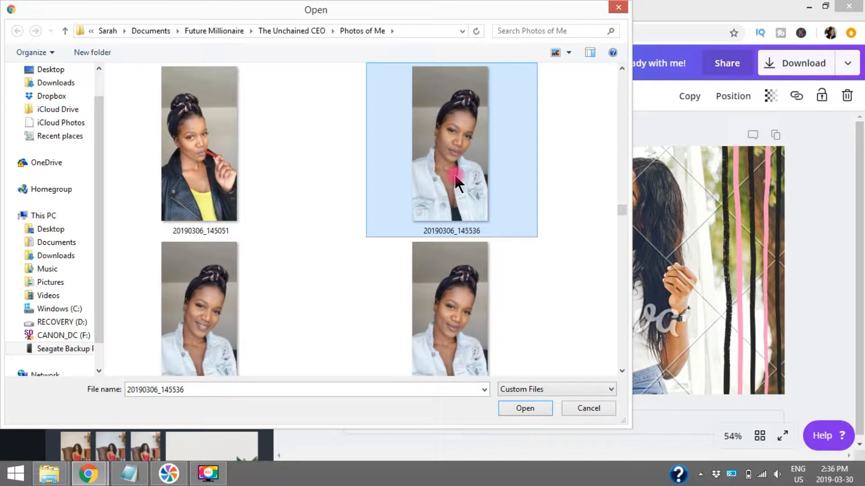
left_click(210, 173, "ctrl")
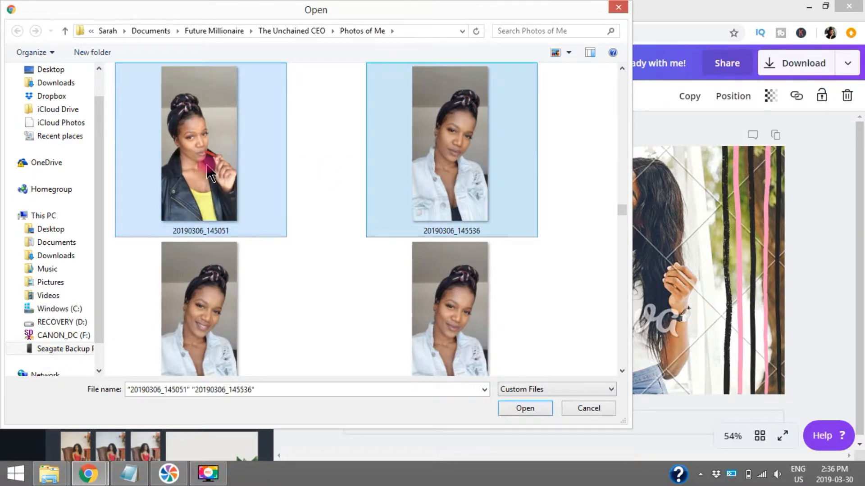
left_click(210, 302, "ctrl")
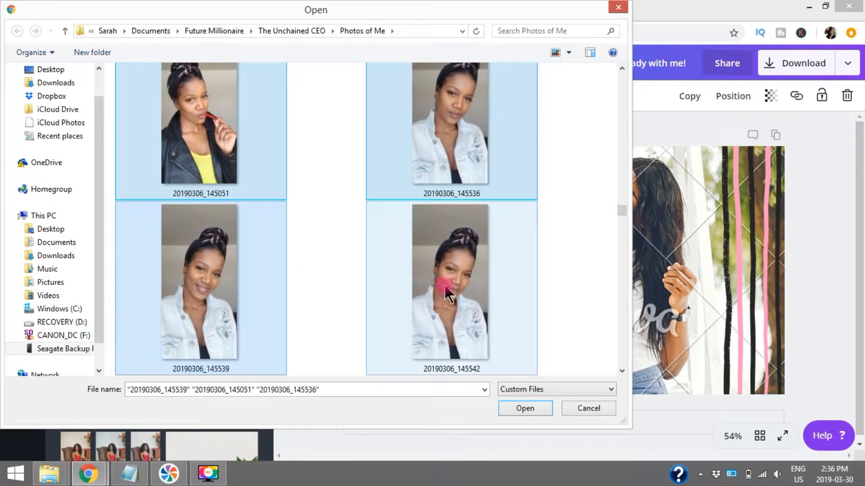
left_click(445, 285, "ctrl")
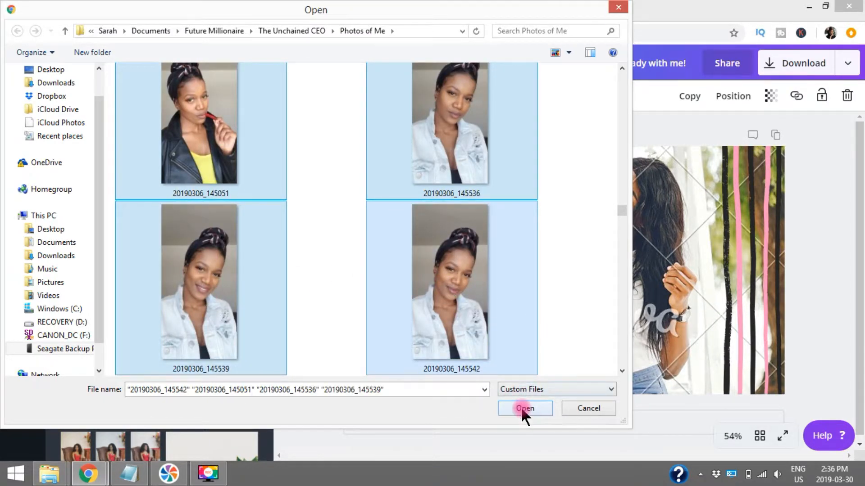
left_click(521, 409)
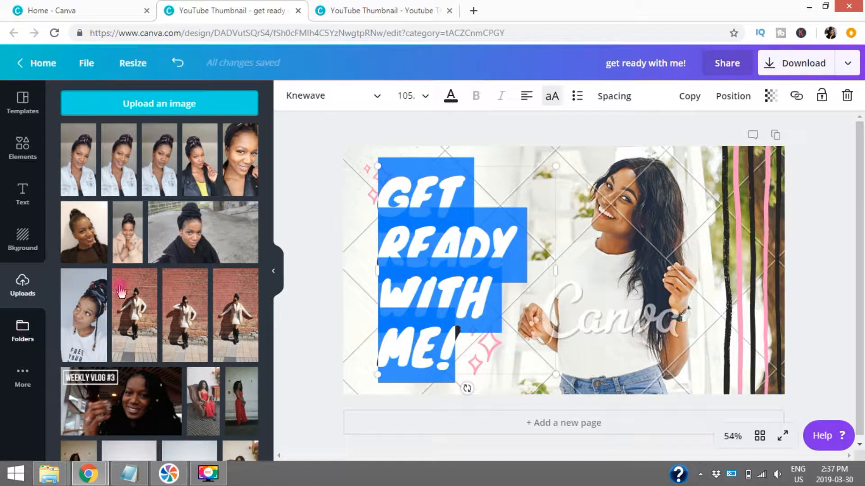
- Replace the template's background photo with the uploaded landscape photo of the woman in a headscarf looking sideways, hand at her ear
scroll(271, 235, "down", 6)
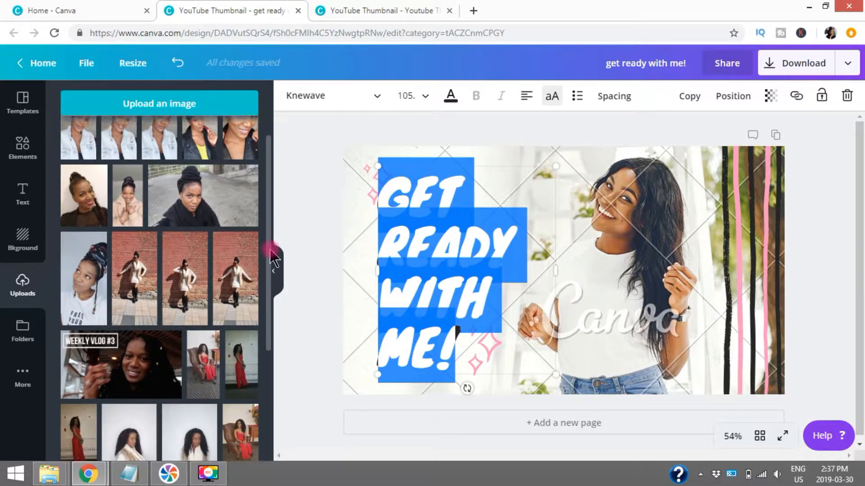
scroll(273, 347, "down", 5)
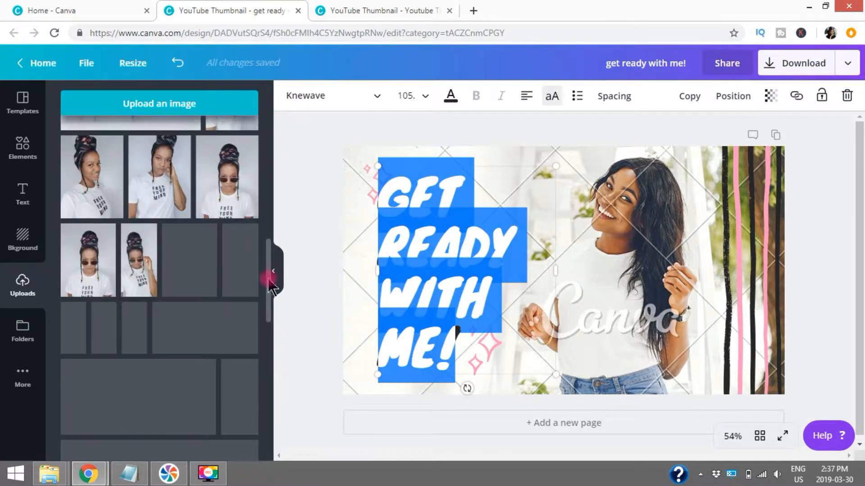
scroll(272, 305, "down", 10)
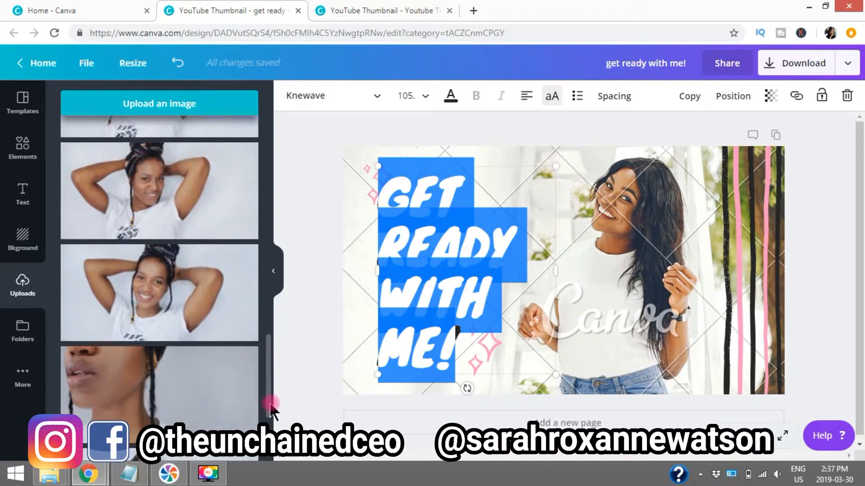
scroll(270, 316, "down", 10)
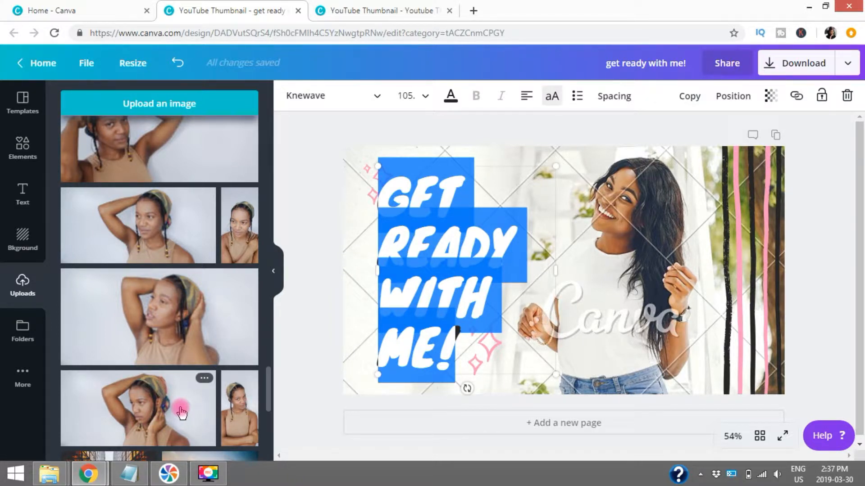
left_click_drag(182, 413, 350, 362)
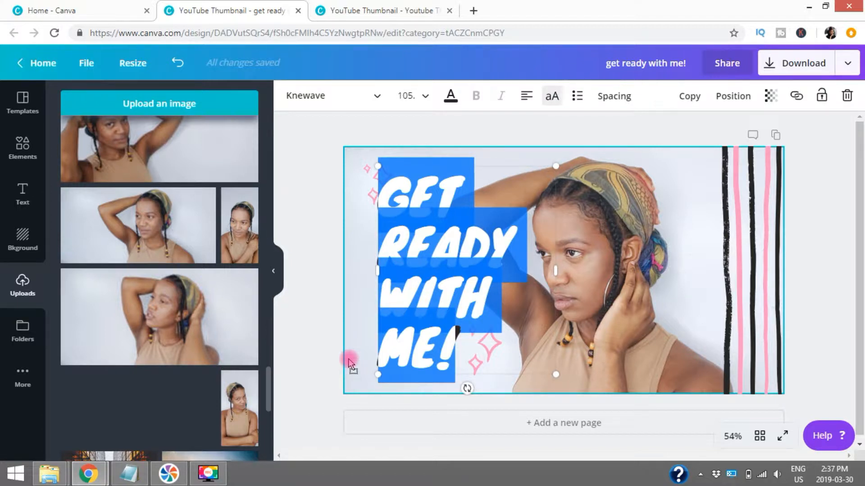
left_click_drag(350, 363, 350, 364)
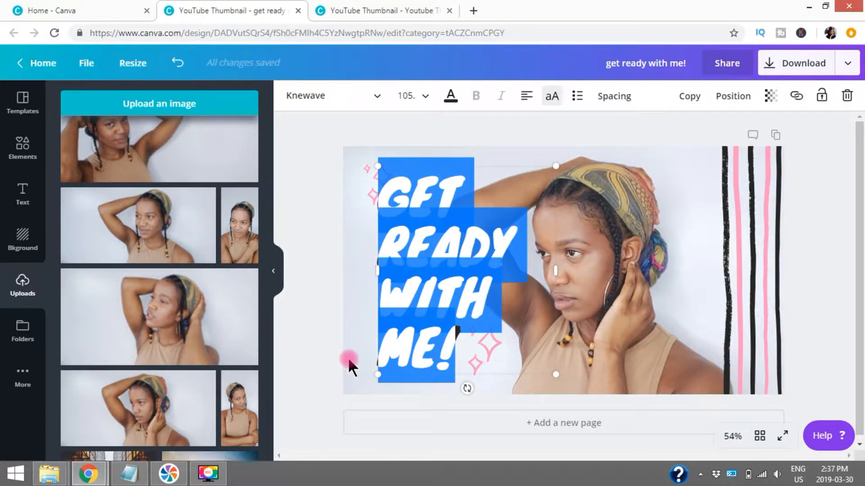
left_click(820, 202)
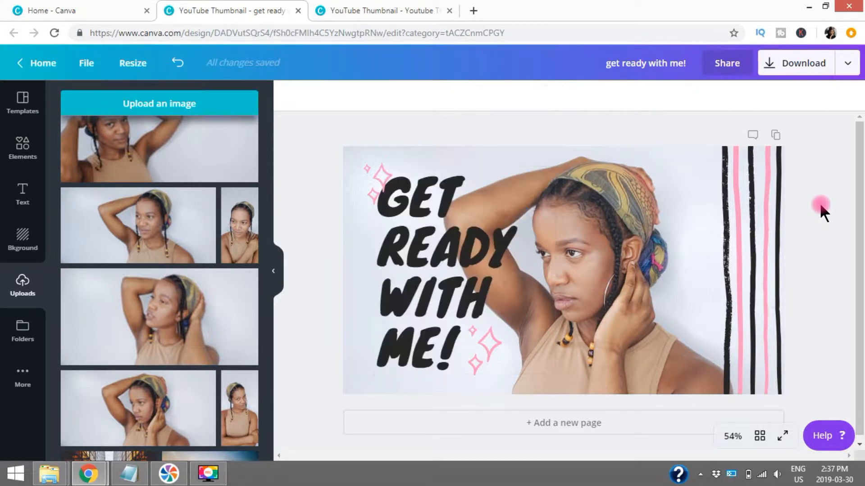
left_click(738, 209)
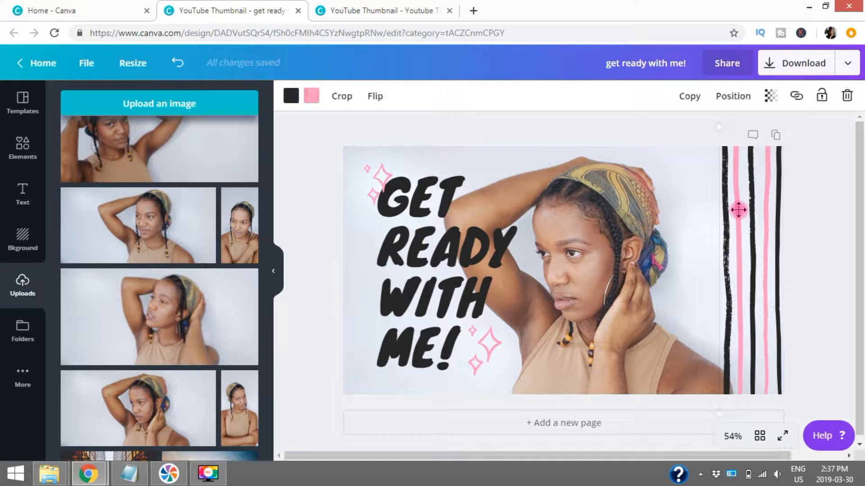
left_click(446, 247)
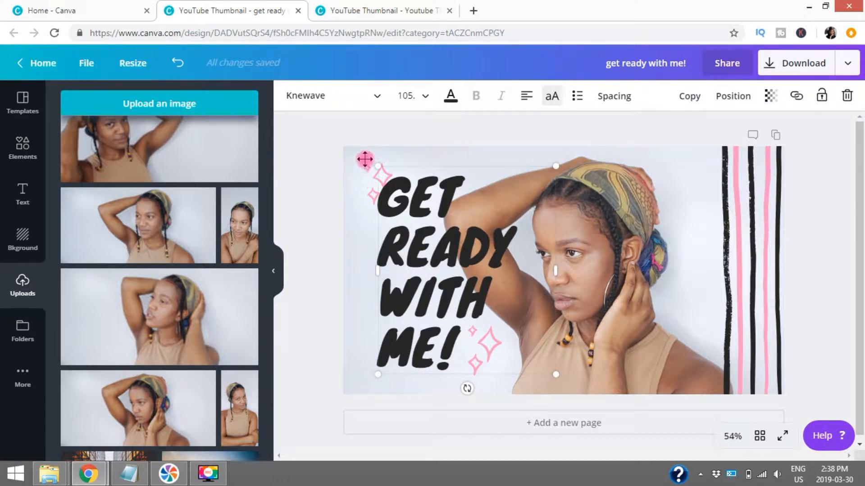
left_click(747, 215)
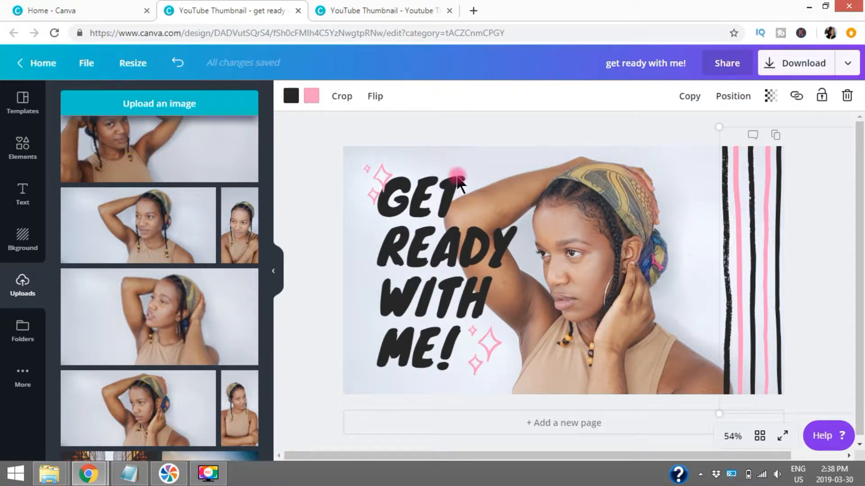
left_click(368, 174)
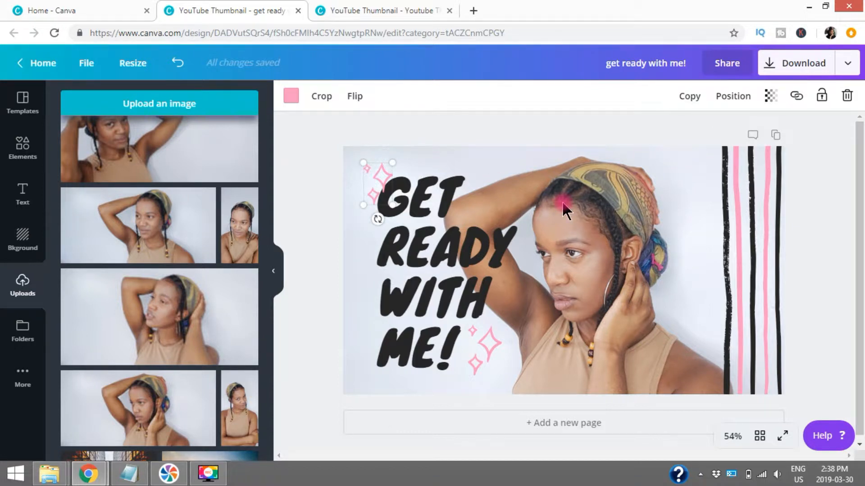
- Move the striped graphic inward over the woman's head, tilt it counterclockwise and shrink it slightly
left_click(745, 216)
left_click_drag(746, 199, 675, 204)
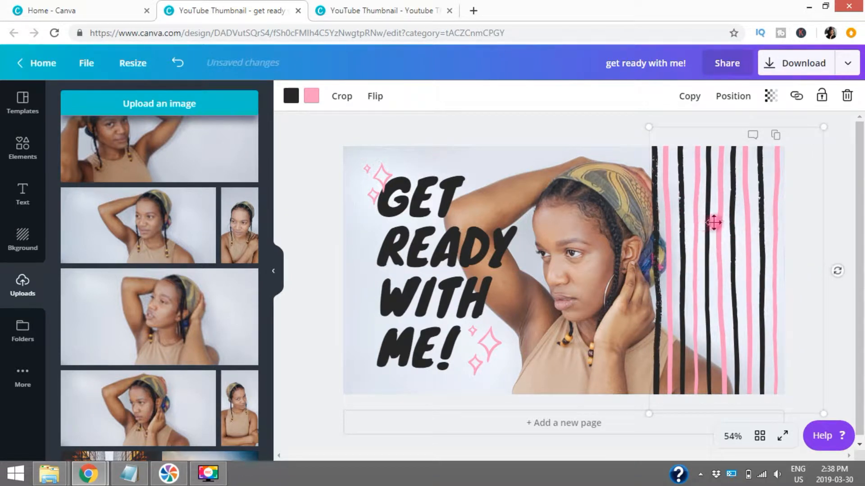
left_click_drag(717, 247, 660, 235)
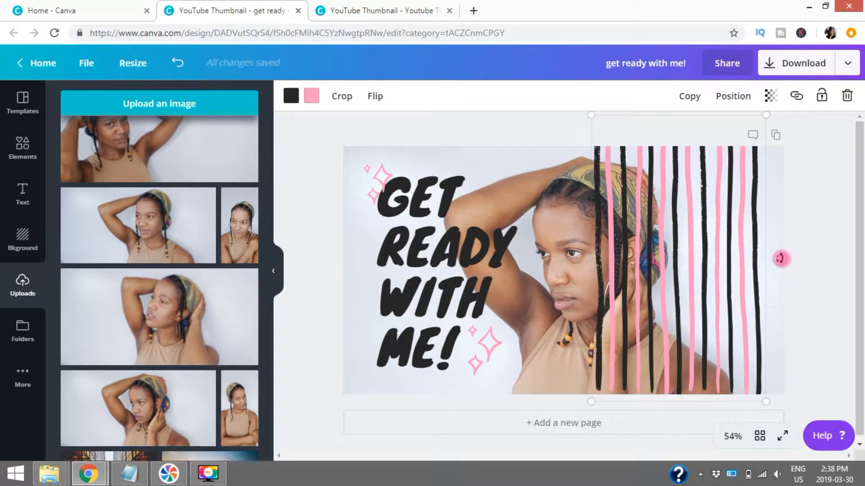
left_click_drag(780, 258, 760, 226)
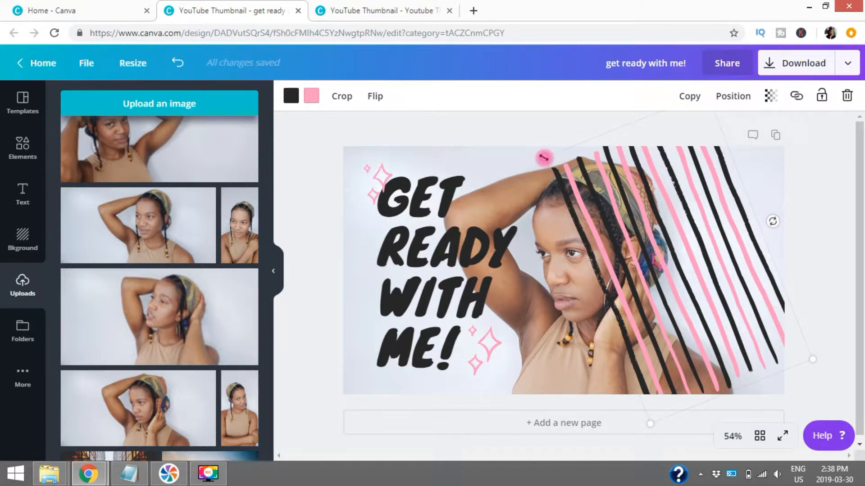
left_click_drag(544, 157, 528, 203)
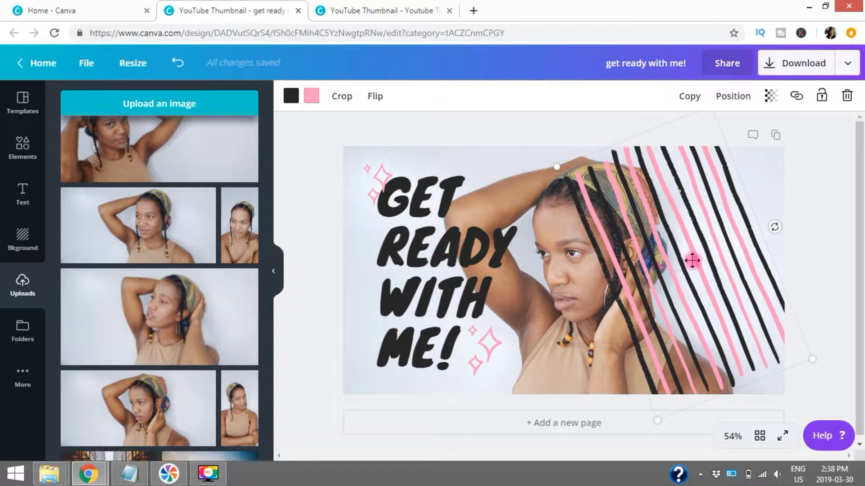
- Recolor the pink stripes with the peach brand color #eaac8e and apply the change to all pink elements in the design
left_click(308, 96)
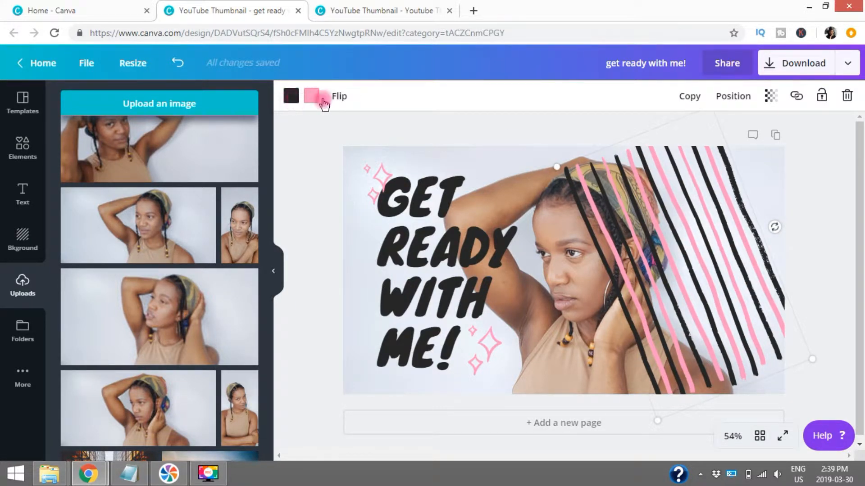
left_click(424, 119)
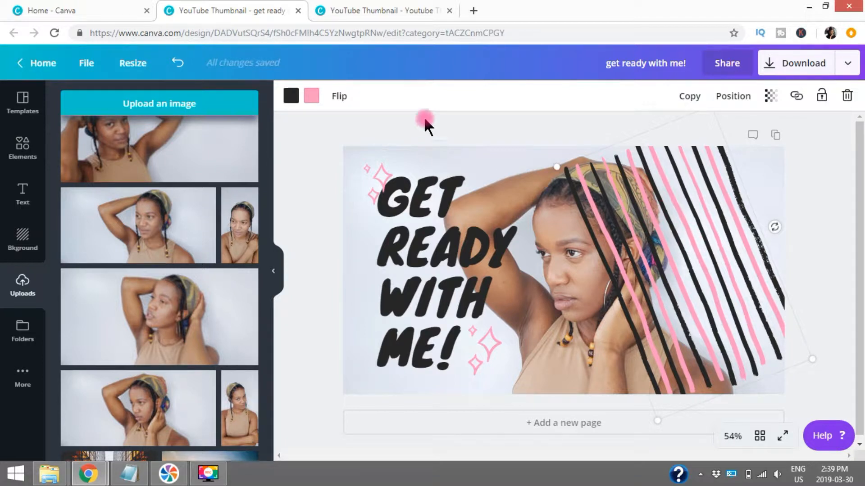
left_click(310, 97)
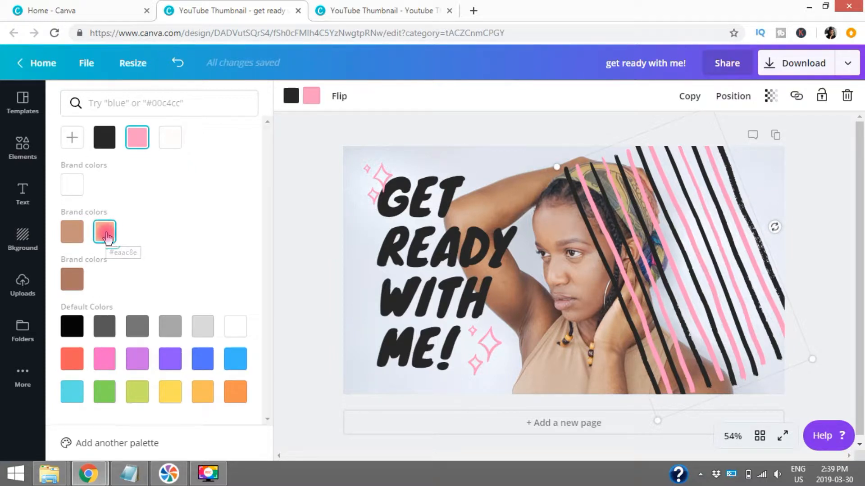
left_click(106, 235)
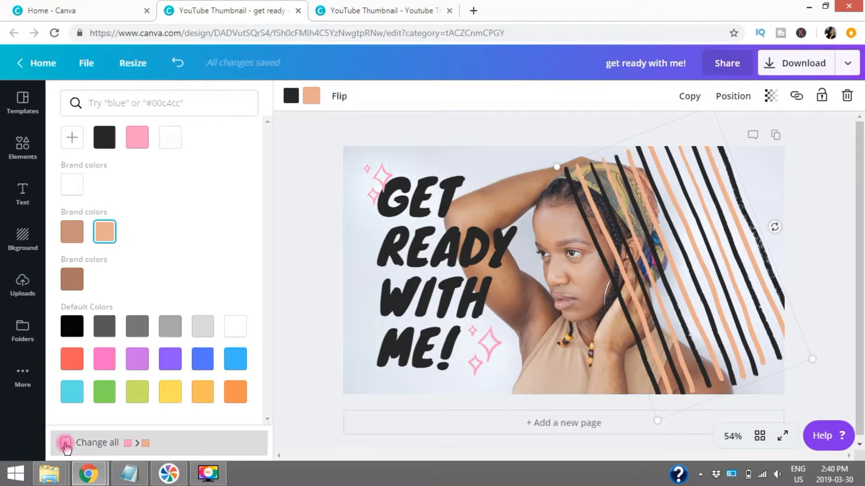
left_click(65, 444)
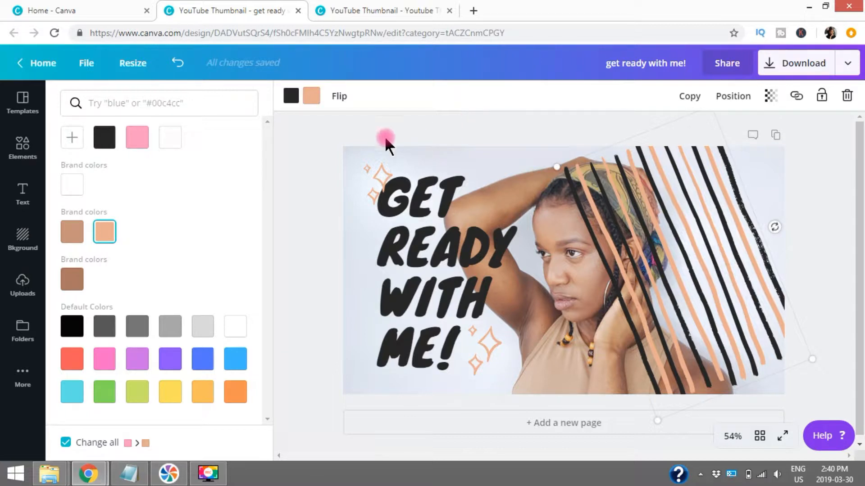
- Recolor the black stripes in the default royal blue and make the striped graphic partly transparent
left_click(292, 96)
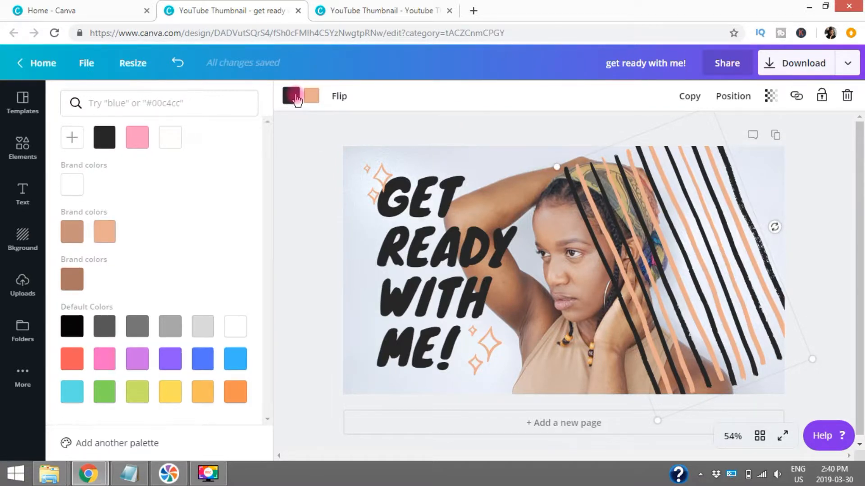
left_click(205, 366)
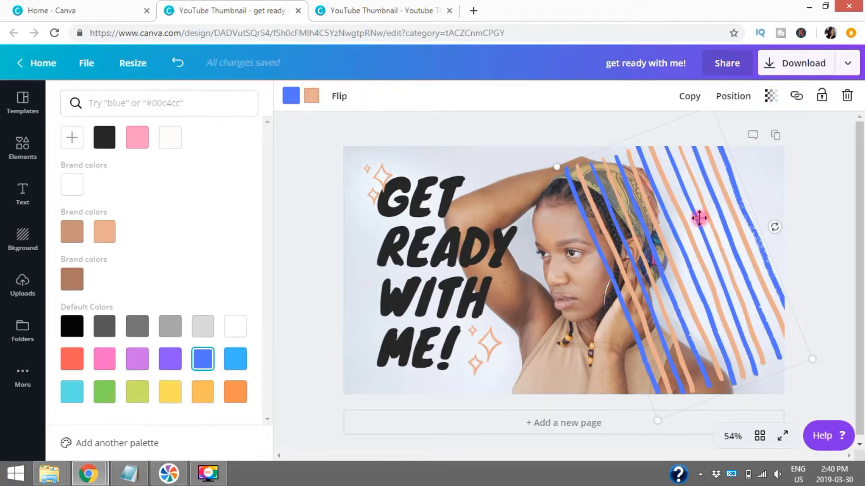
left_click(772, 97)
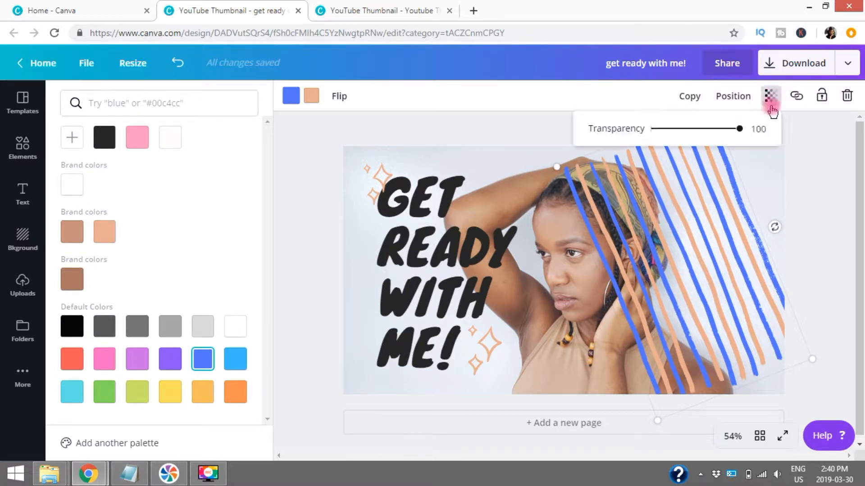
left_click(739, 129)
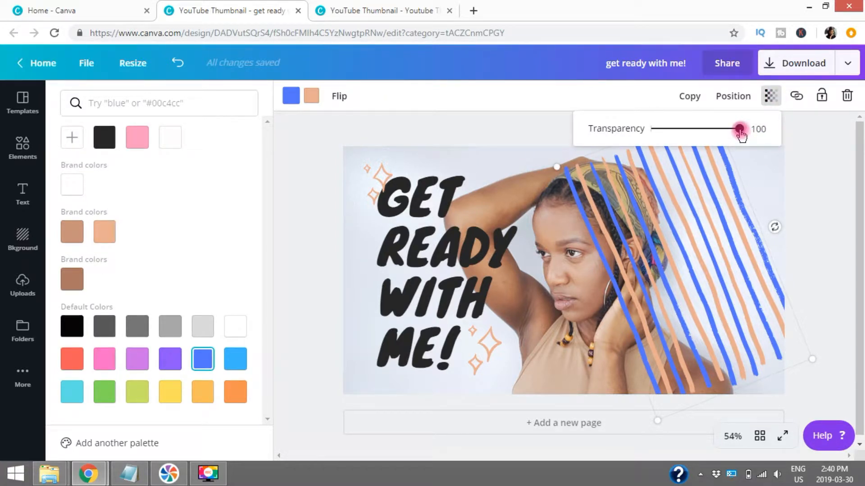
left_click_drag(740, 130, 701, 131)
left_click(818, 155)
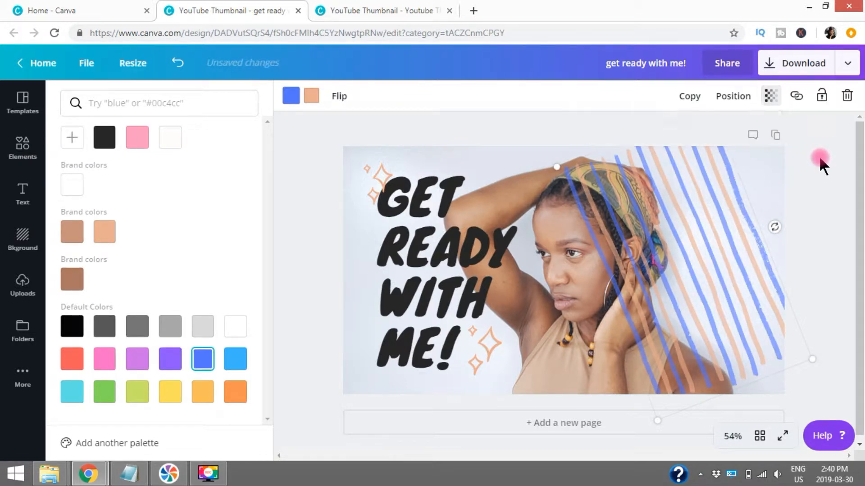
- Delete the striped graphic from the thumbnail, then undo and redo the deletion
left_click(818, 155)
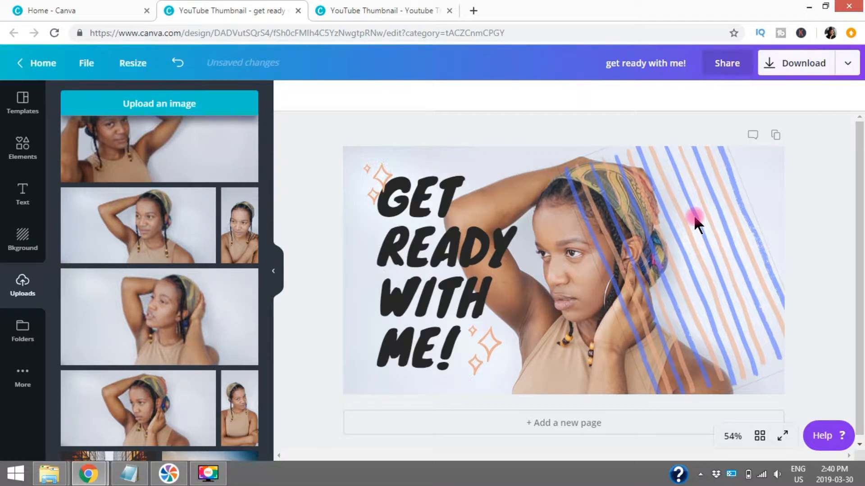
left_click(694, 217)
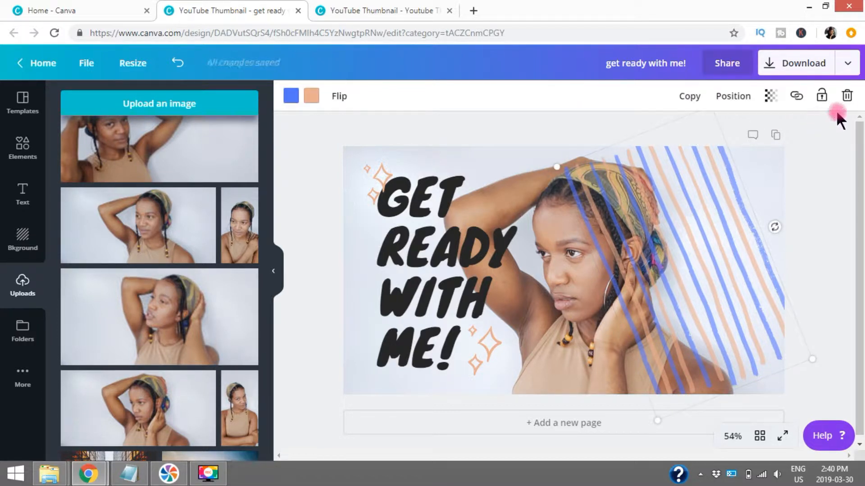
left_click(846, 96)
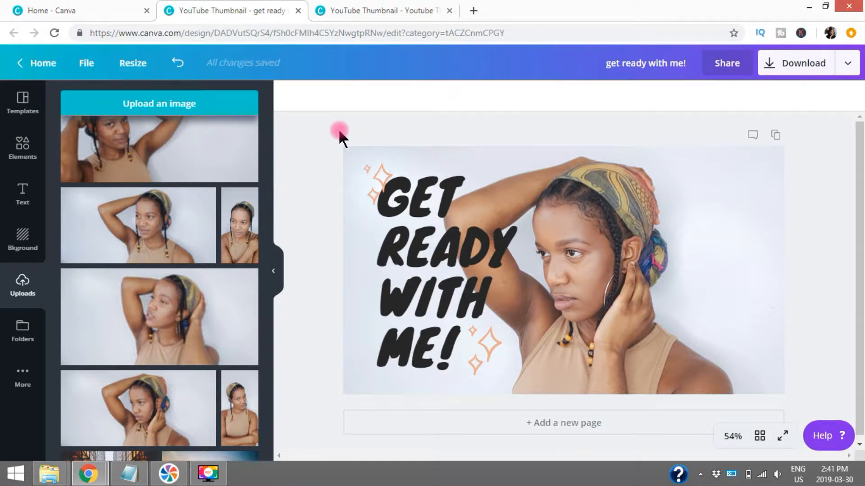
left_click(177, 65)
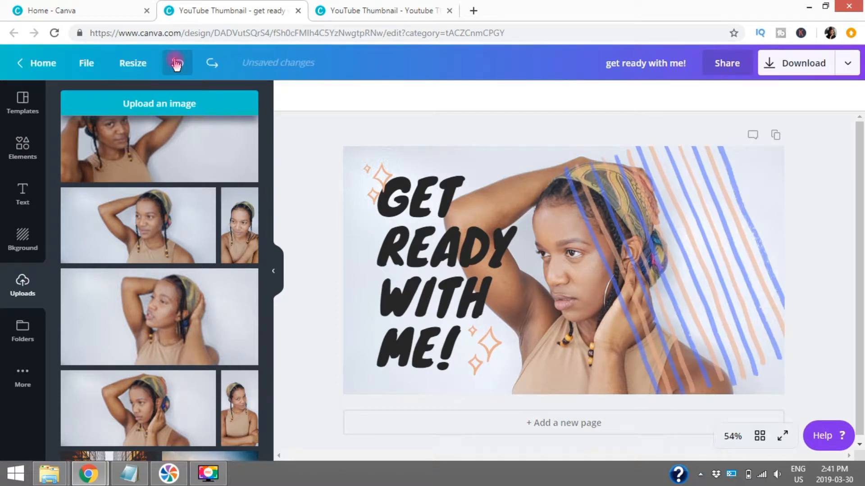
left_click(212, 64)
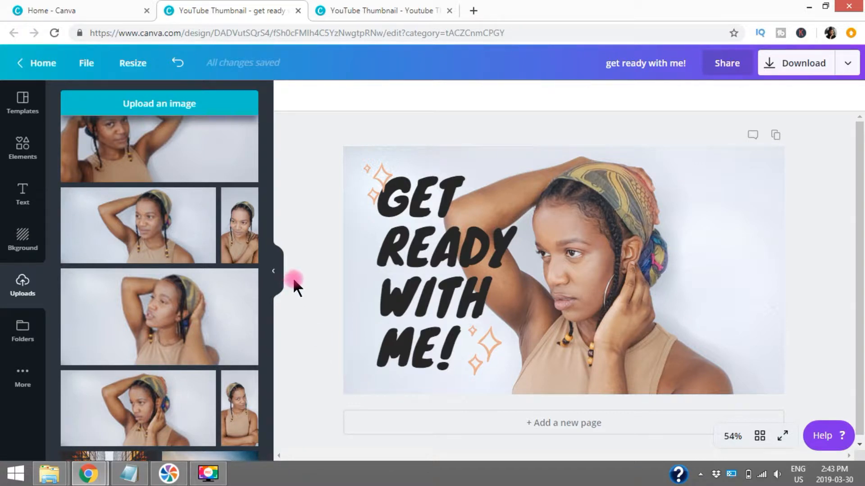
- Try flipping the background photo horizontally and vertically, and flip it back to its original orientation
left_click(273, 270)
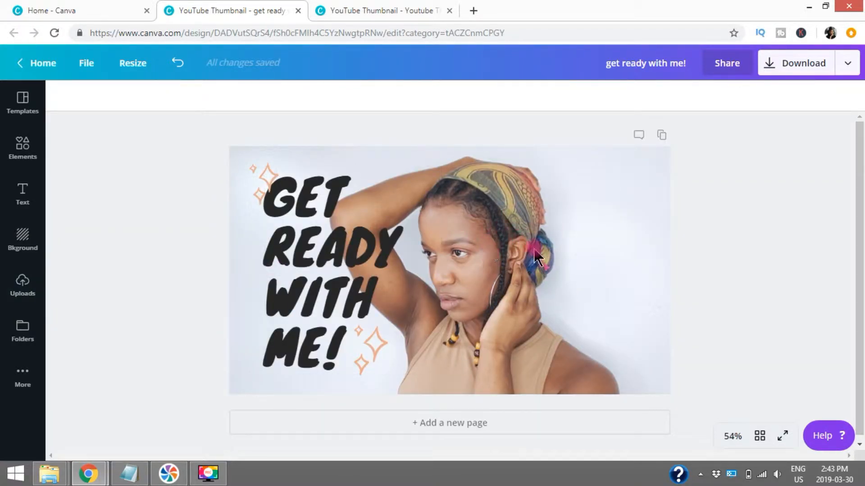
left_click(553, 205)
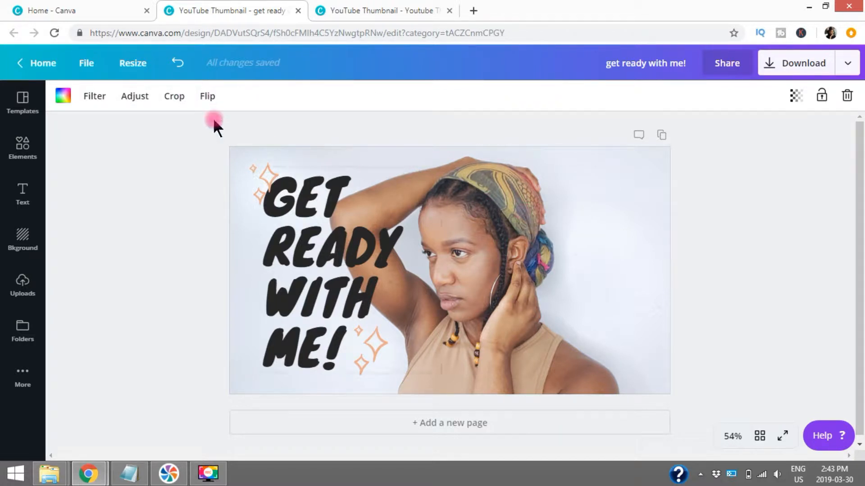
left_click(208, 96)
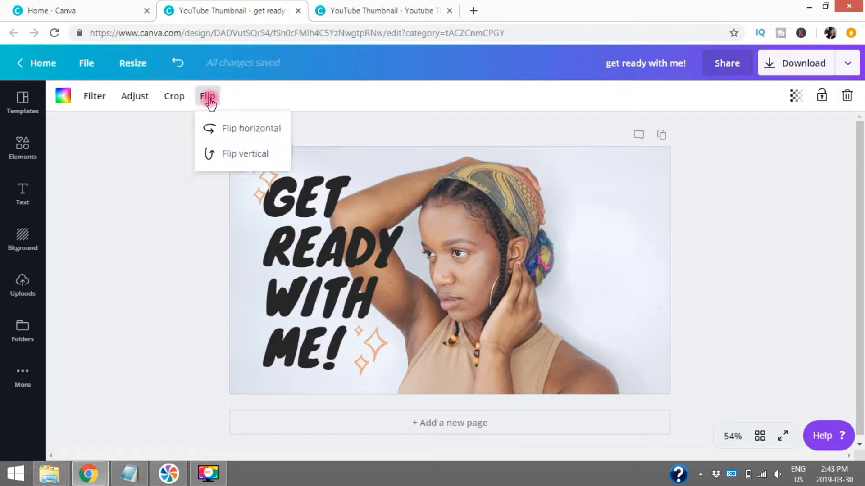
left_click(232, 130)
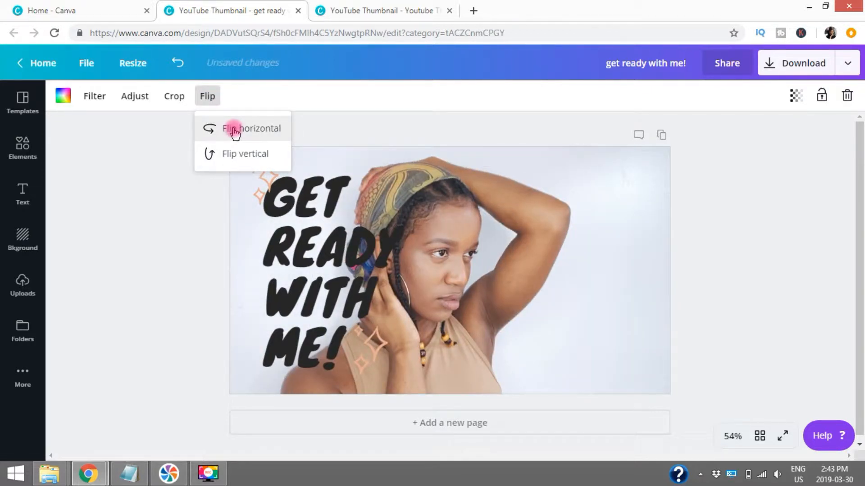
left_click(240, 158)
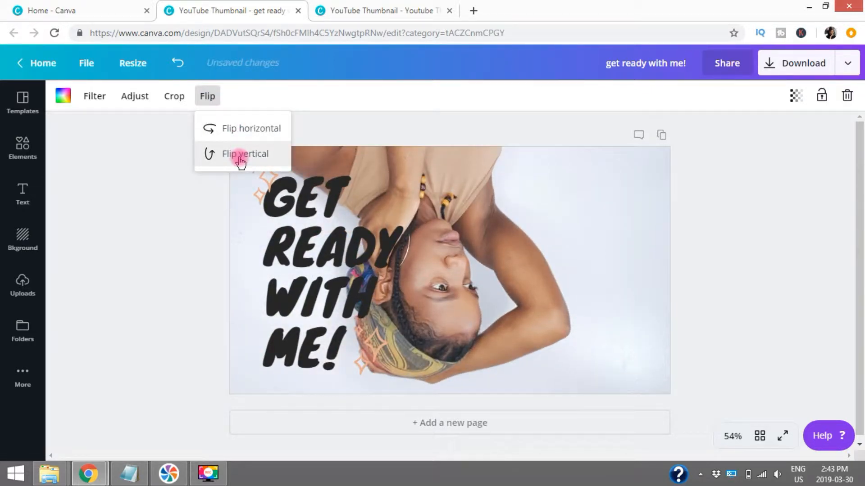
left_click(217, 129)
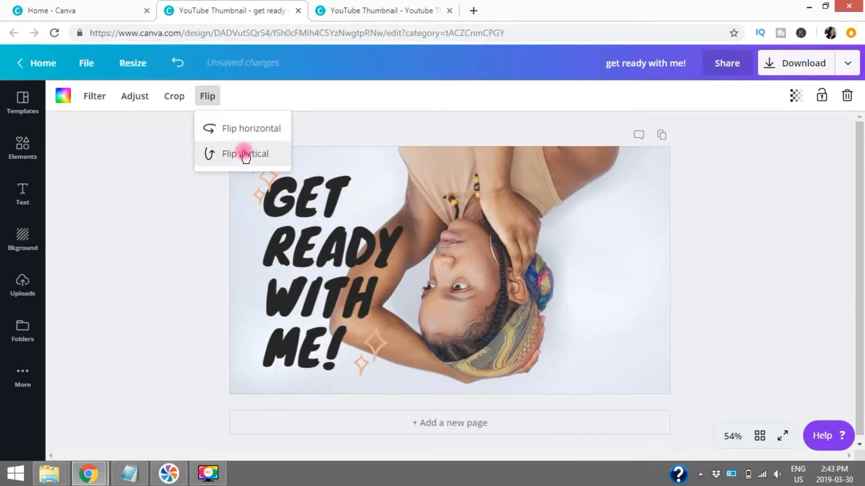
left_click(244, 157)
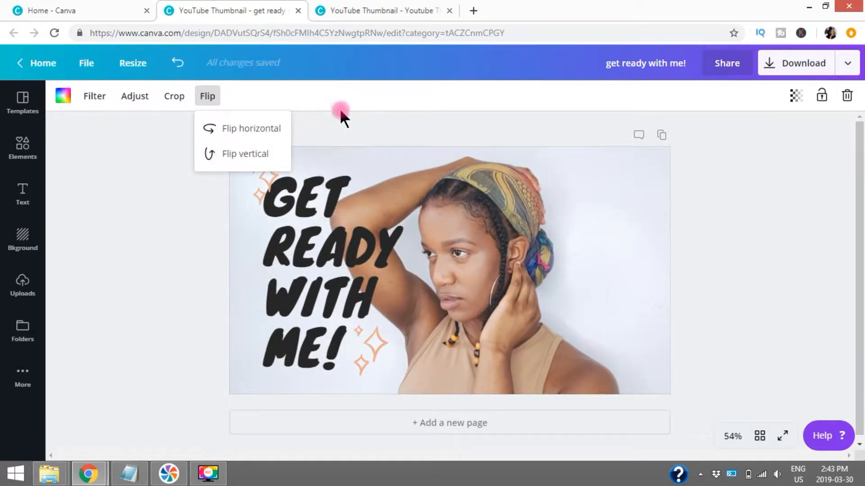
- Crop the background photo by shifting it right until its left edge meets the thumbnail's left edge
left_click(174, 97)
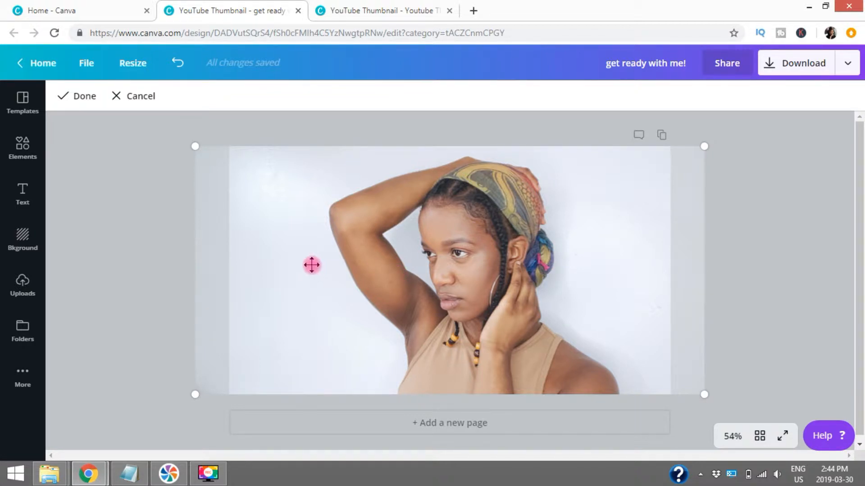
left_click_drag(314, 265, 419, 292)
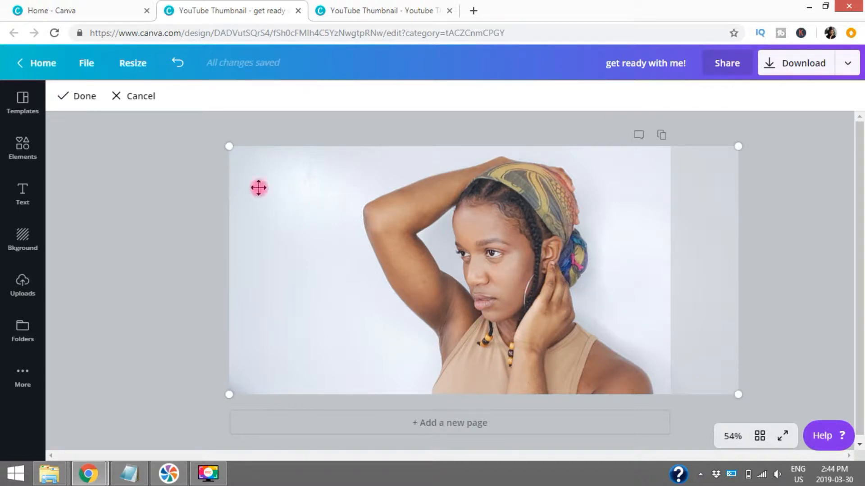
left_click(80, 97)
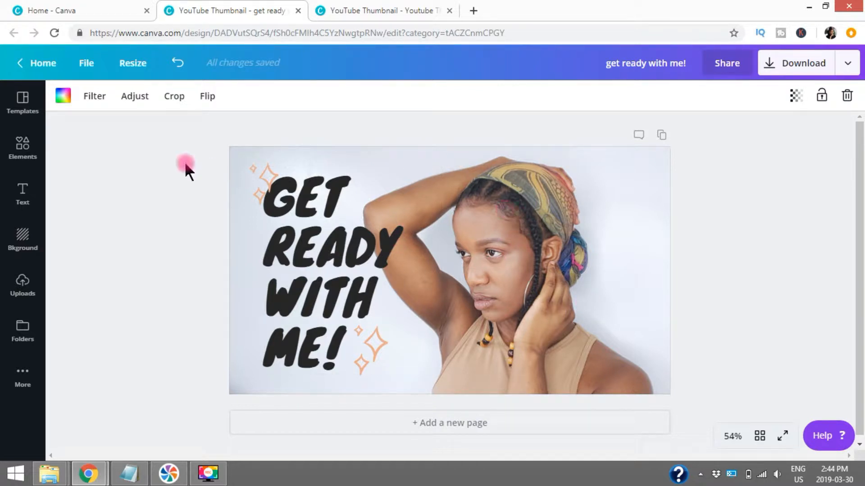
- Try the Epic, Festive and Summer filters on the background photo, lower the Summer intensity, and return the filter to None
left_click(95, 96)
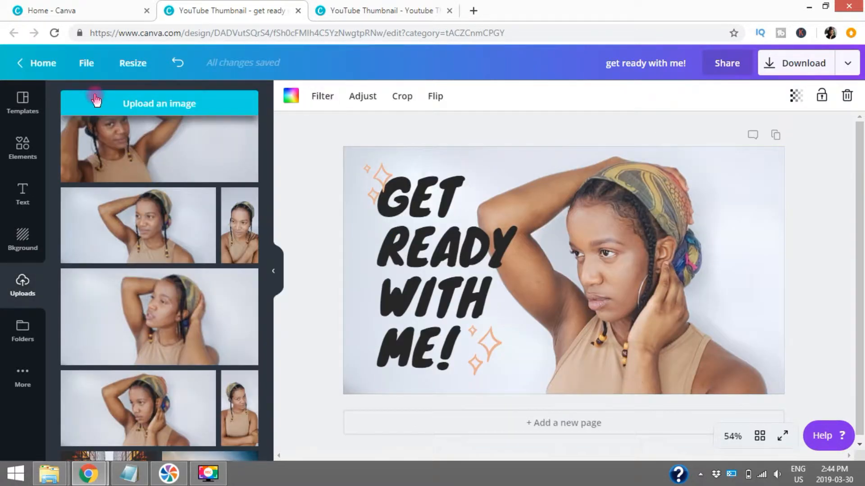
left_click(321, 99)
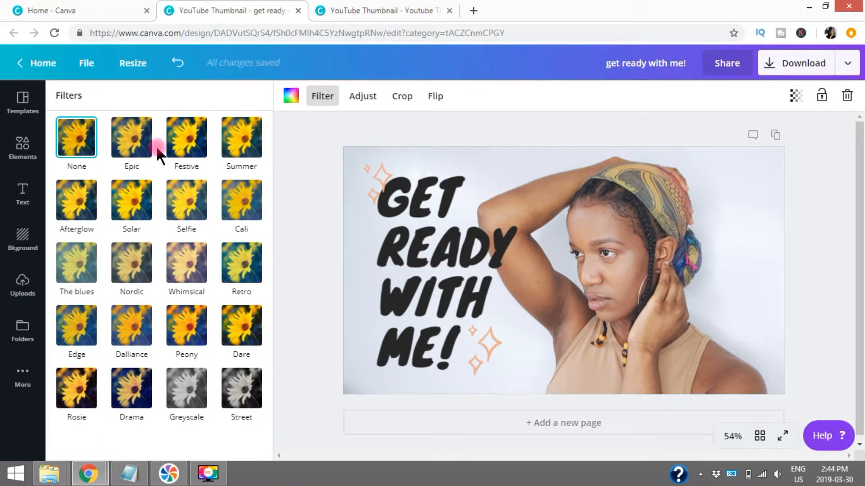
left_click(148, 143)
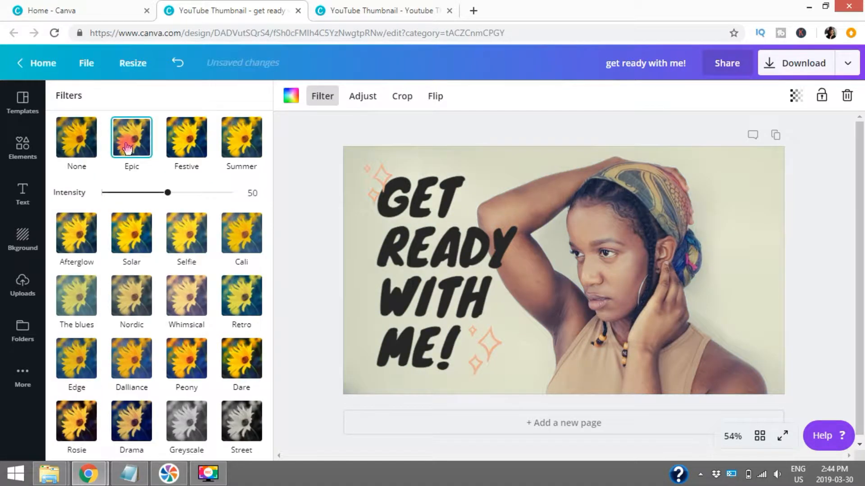
left_click(183, 143)
left_click(238, 151)
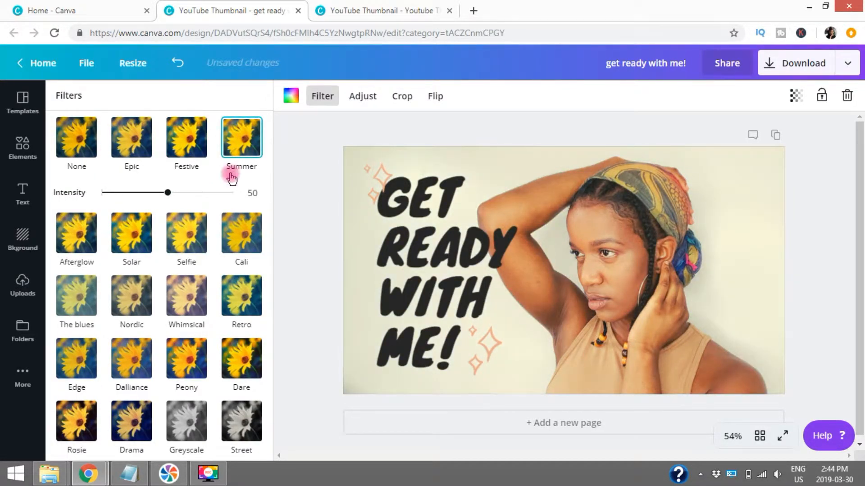
left_click(167, 193)
mouse_move(167, 199)
left_mouse_down()
mouse_move(140, 198)
mouse_move(189, 193)
mouse_move(154, 193)
left_mouse_up()
left_click(79, 144)
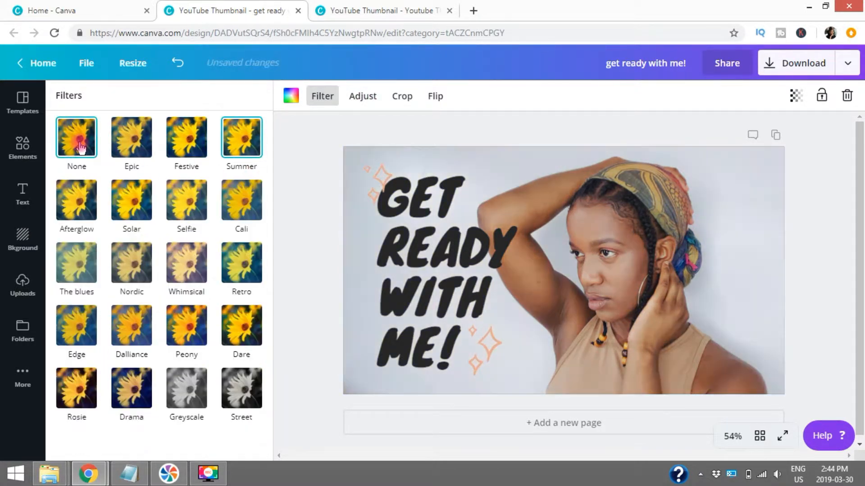
- Adjust the background photo to brightness 26, contrast 45 and saturation 19
left_click(363, 97)
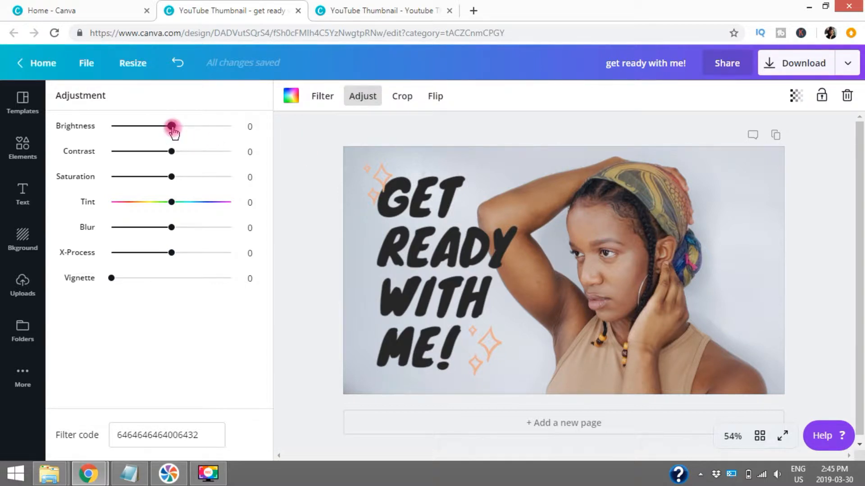
left_click_drag(172, 131, 198, 152)
left_click_drag(172, 177, 184, 180)
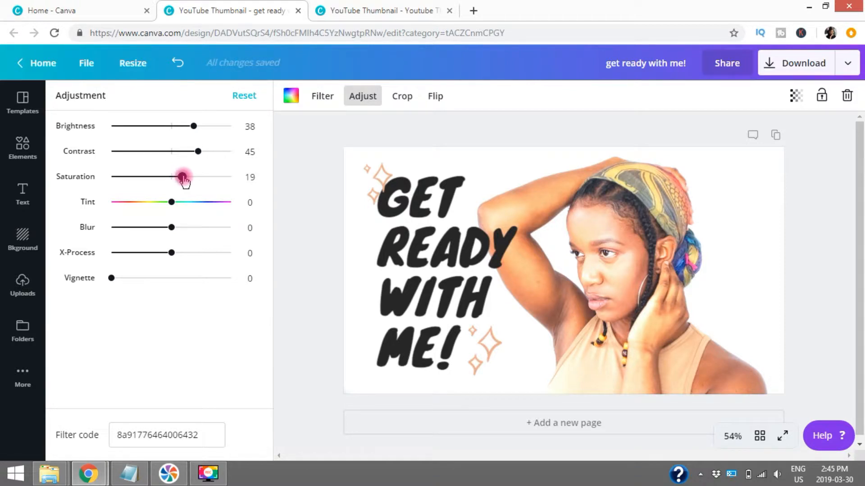
left_click_drag(184, 180, 183, 171)
left_click(194, 127)
left_click_drag(194, 128, 189, 131)
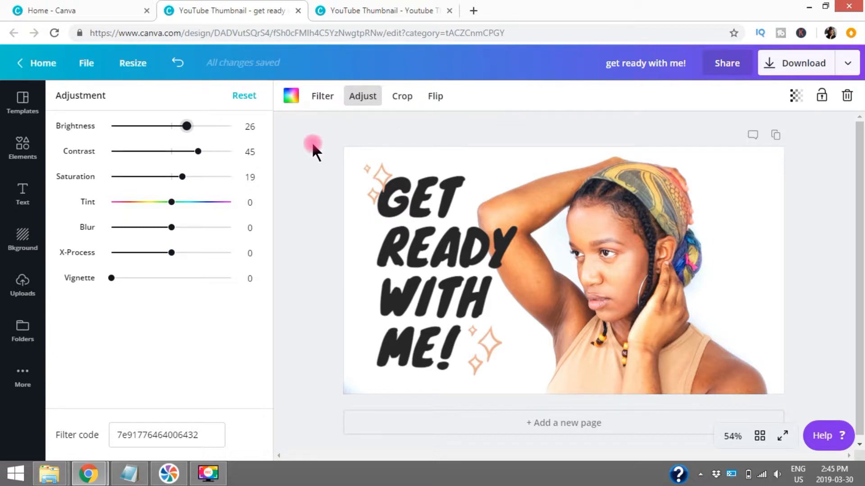
left_click(608, 122)
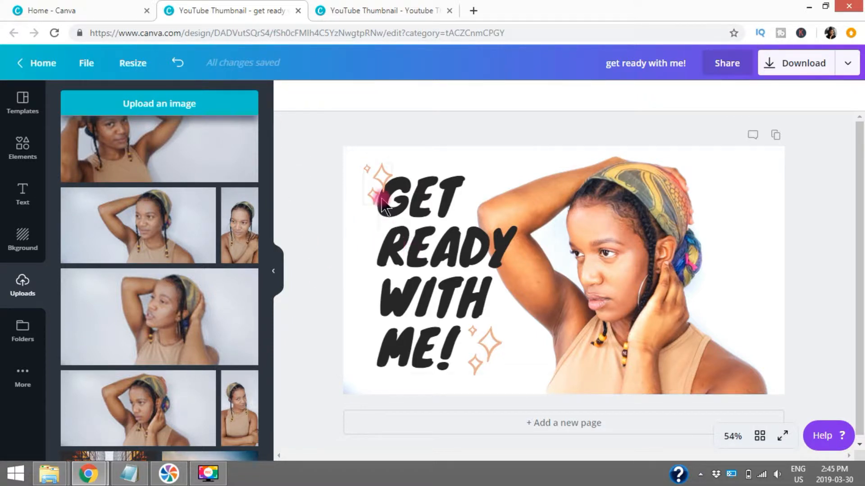
- Recolor the sparkle graphic beside "GET" in the design's black and apply the change to all peach-colored elements
left_click(371, 177)
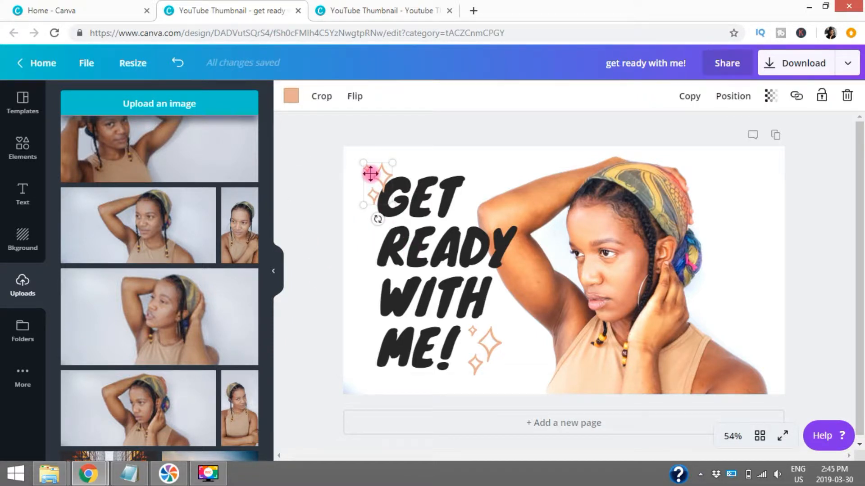
left_click(291, 96)
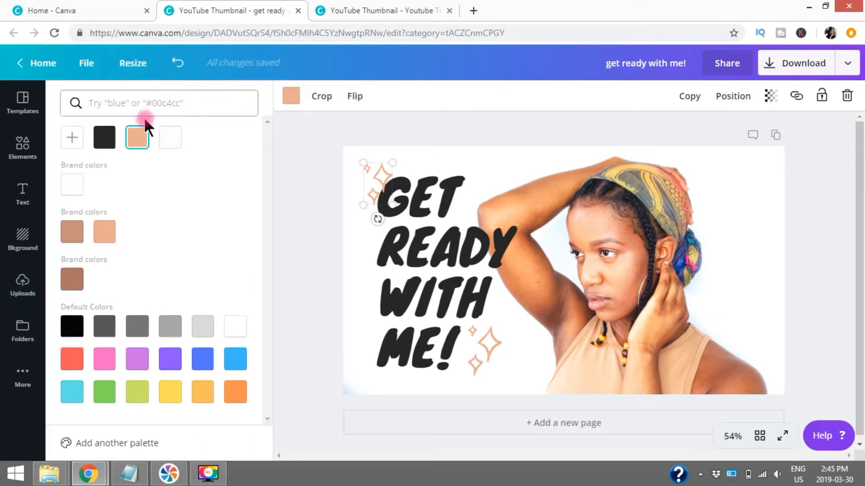
left_click(104, 138)
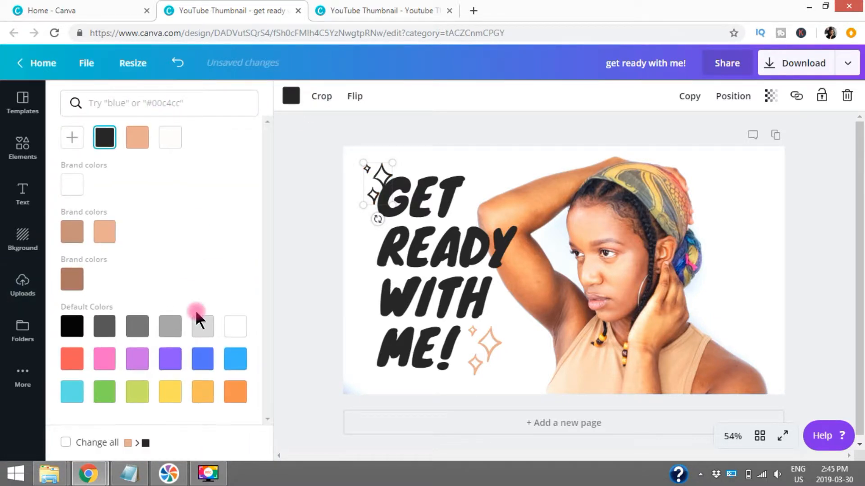
left_click(66, 443)
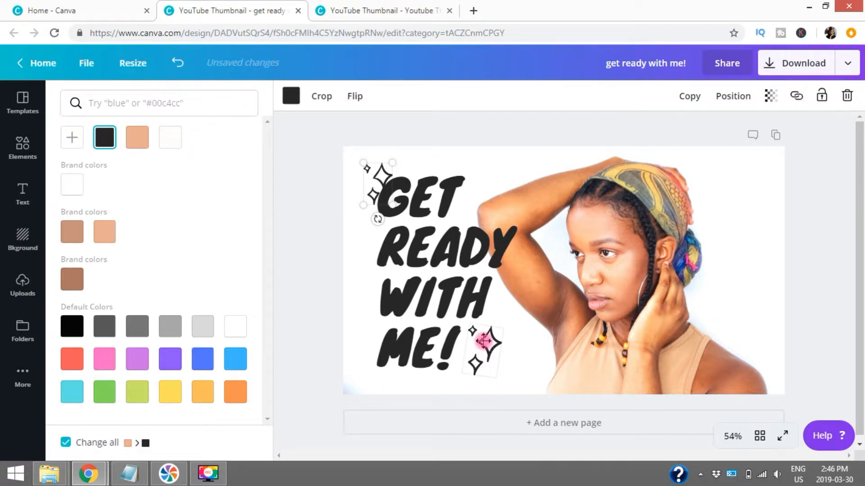
- Move one sparkle graphic to the thumbnail's lower-right corner and the other closer to the upper-left corner, and rotate both slightly
left_click_drag(483, 341, 751, 350)
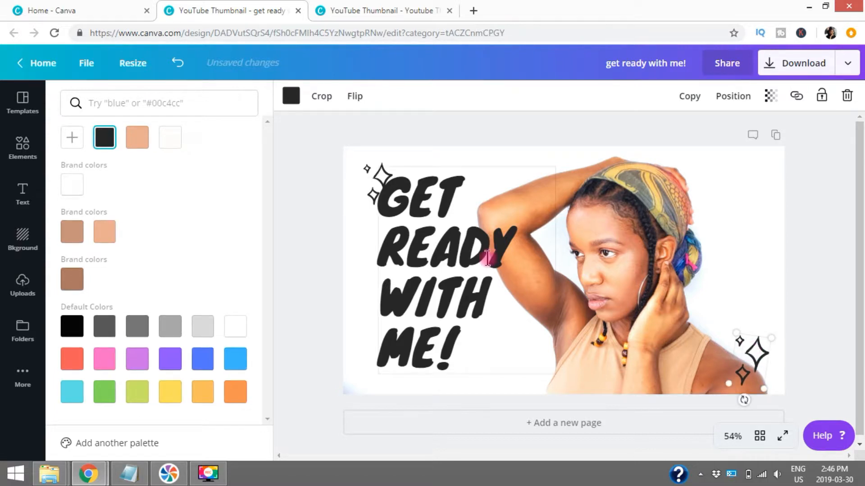
left_click(369, 170)
left_click_drag(369, 170, 356, 163)
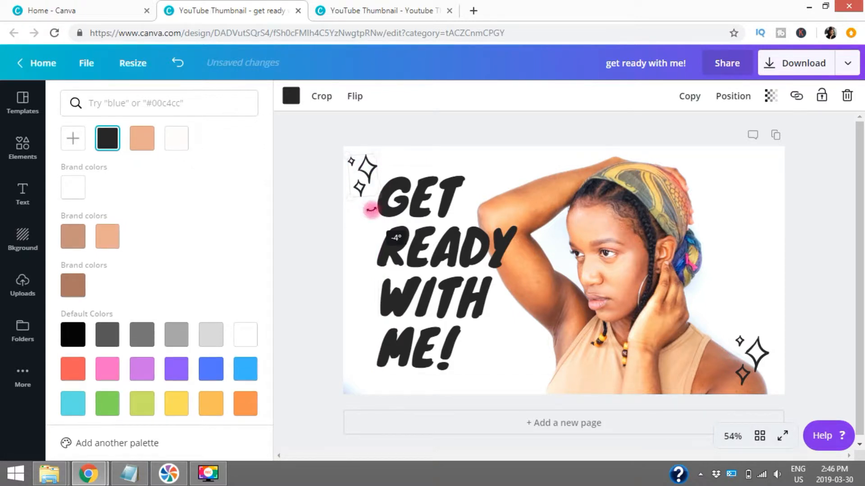
left_click_drag(364, 210, 370, 210)
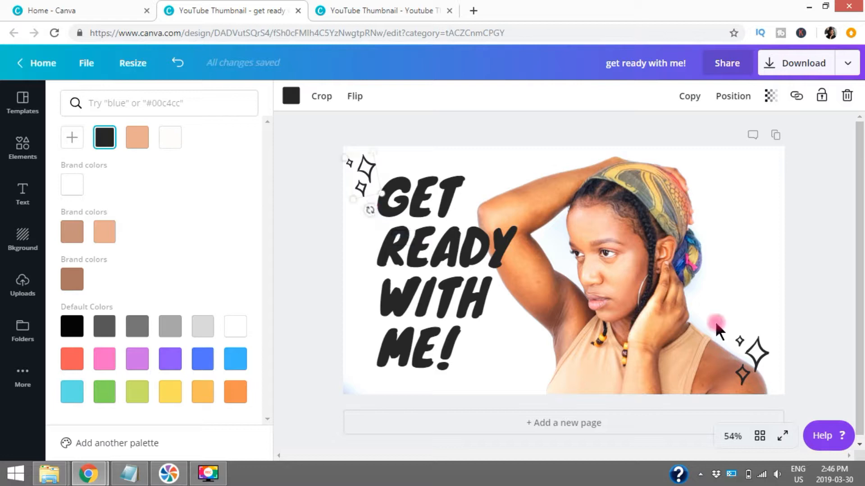
left_click(754, 357)
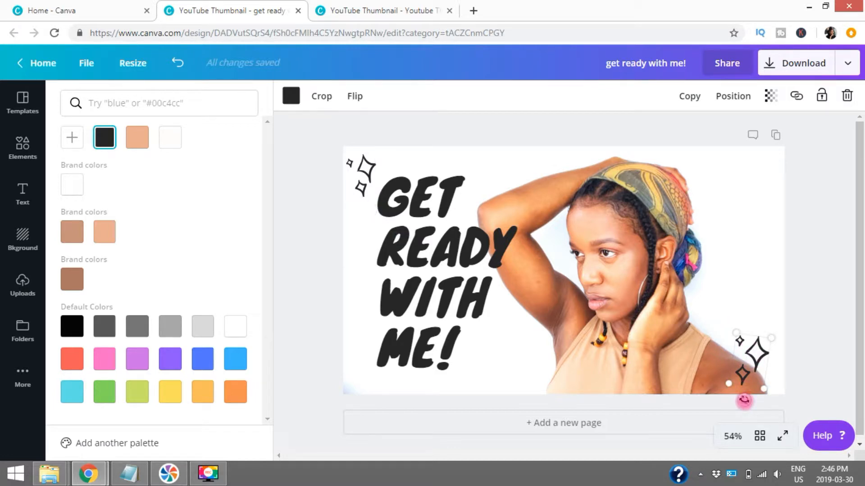
left_click_drag(743, 399, 737, 398)
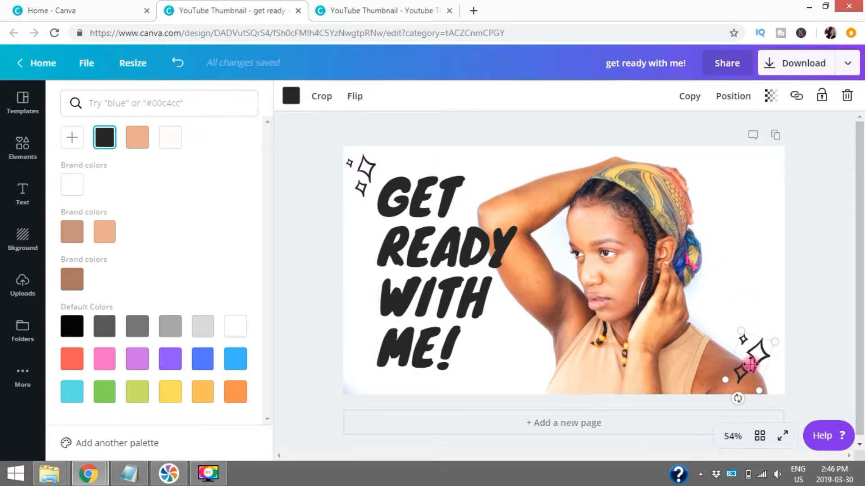
- Look through the available fonts for the "GET READY WITH ME!" headline, keeping Knewave
left_click(479, 190)
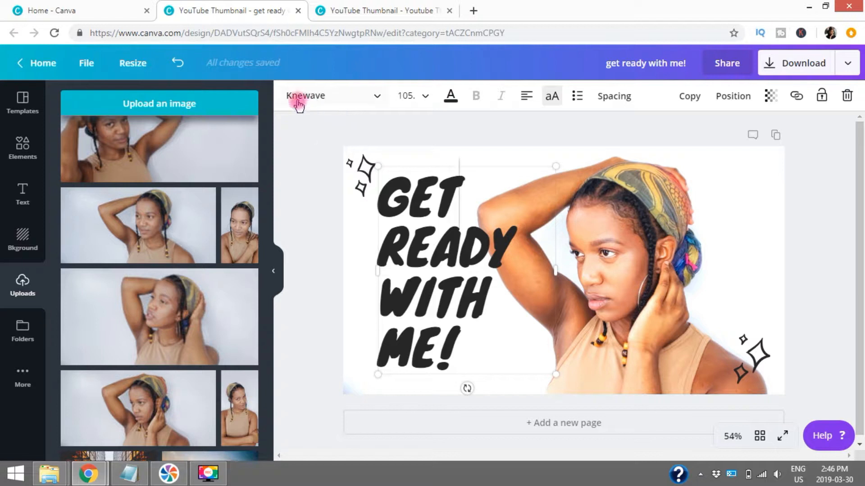
left_click(379, 98)
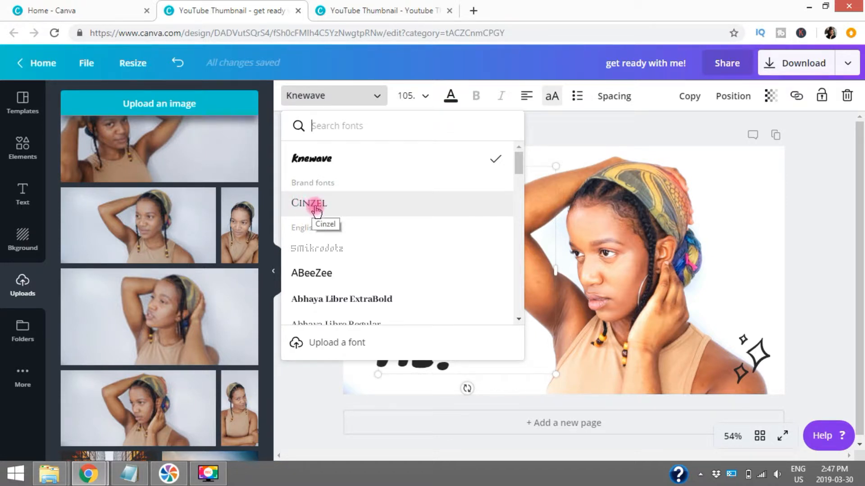
left_click(519, 162)
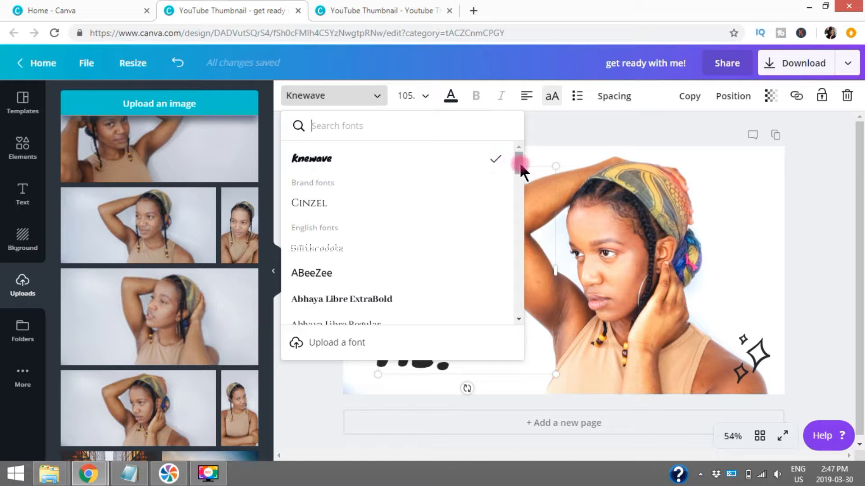
left_click_drag(519, 162, 520, 201)
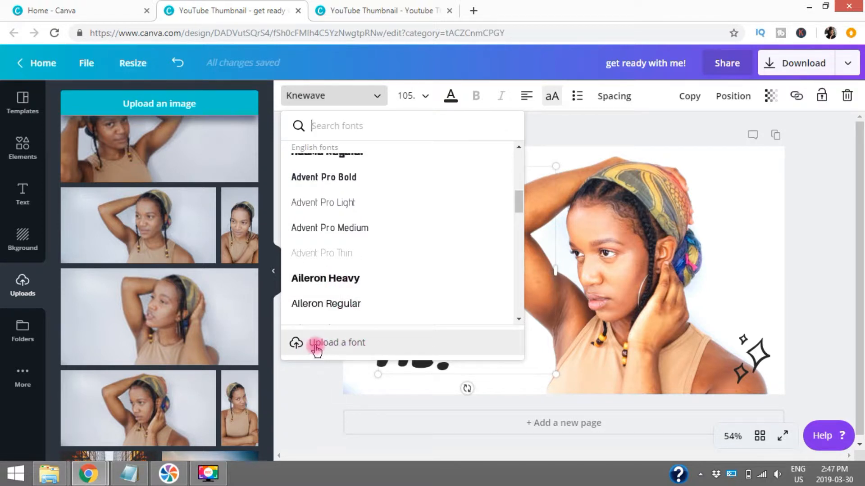
left_click(552, 130)
- Enlarge the "GET READY WITH ME!" headline to a font size of about 114
left_click(451, 253)
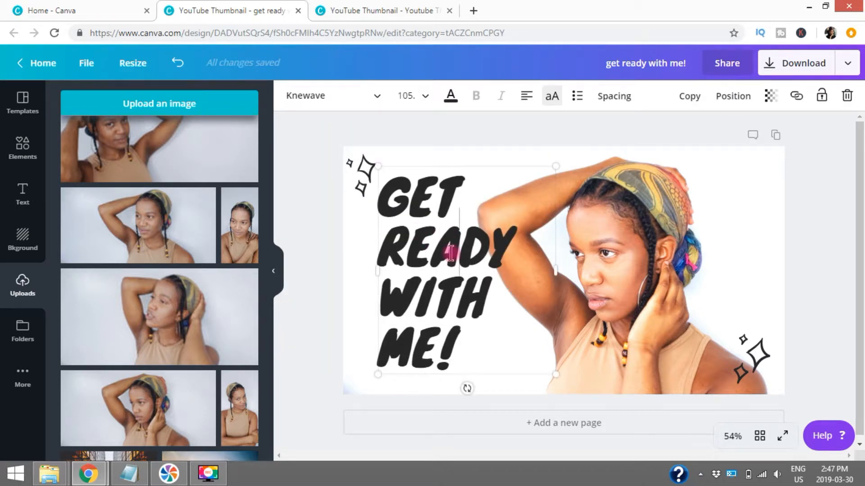
left_click(428, 98)
left_click(428, 97)
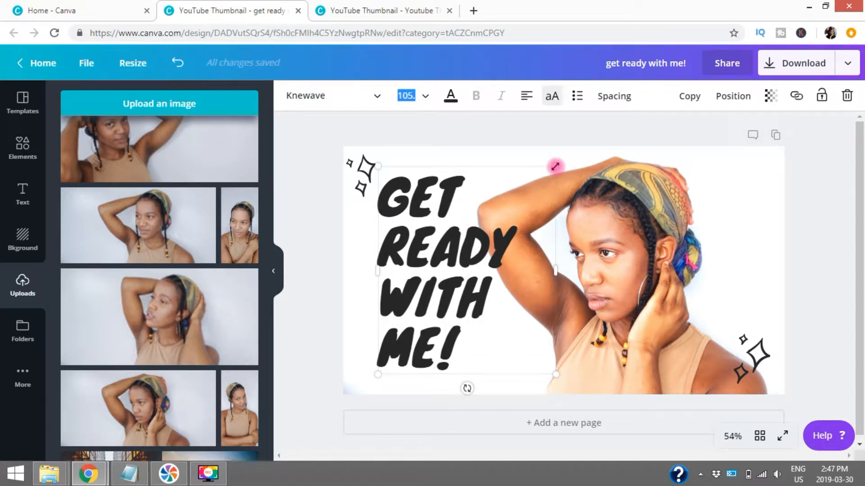
left_click_drag(555, 166, 577, 158)
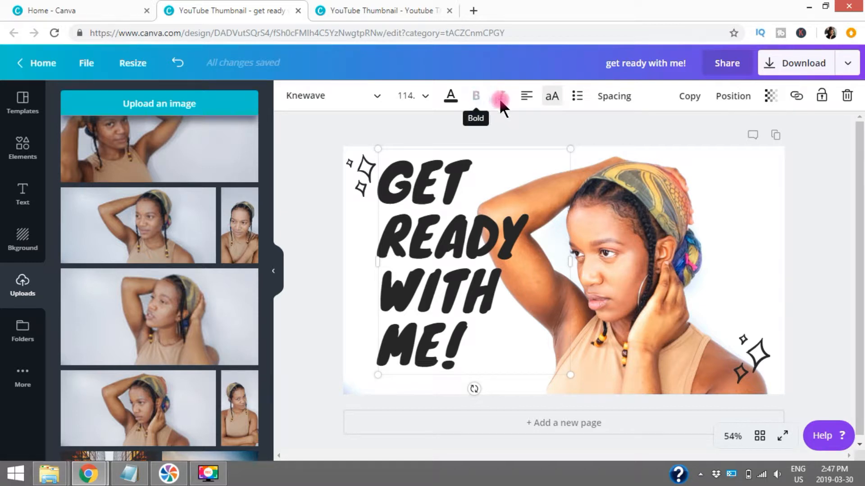
- Try the different text alignments on the headline and settle on center alignment
left_click(528, 98)
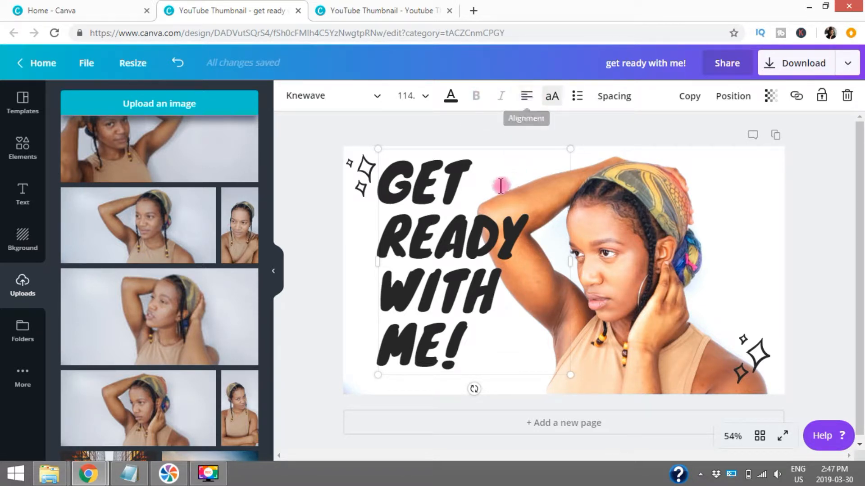
left_click(527, 104)
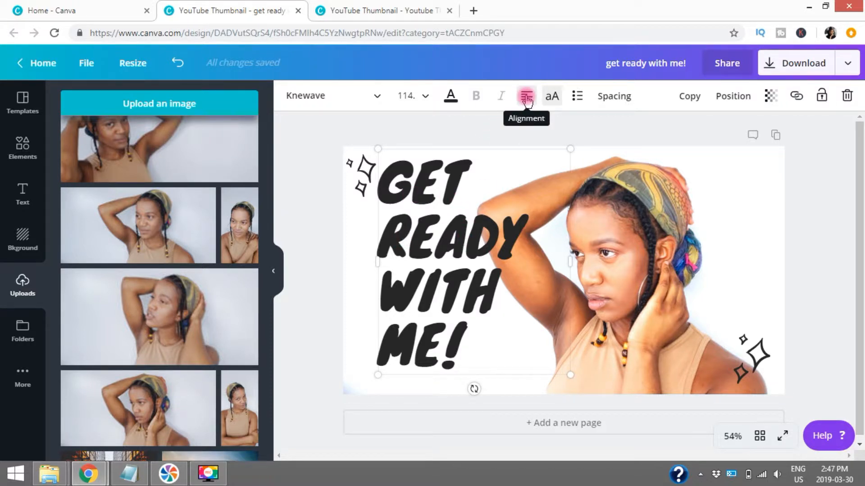
left_click(527, 100)
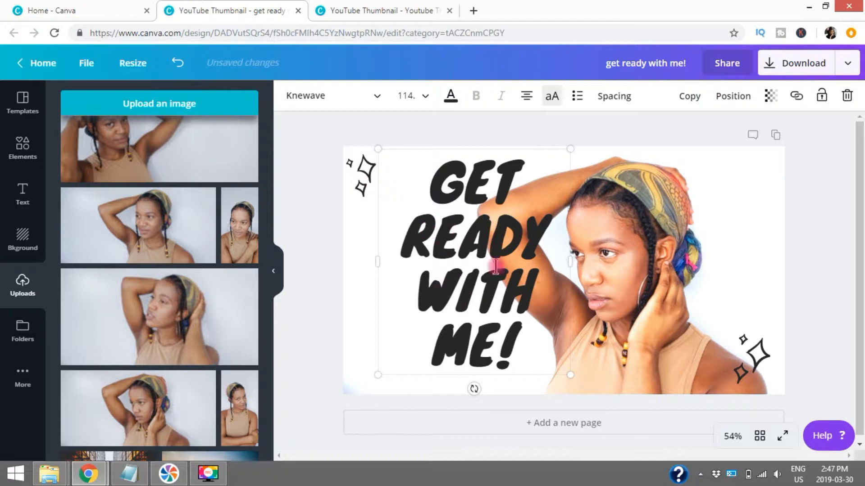
left_click(527, 98)
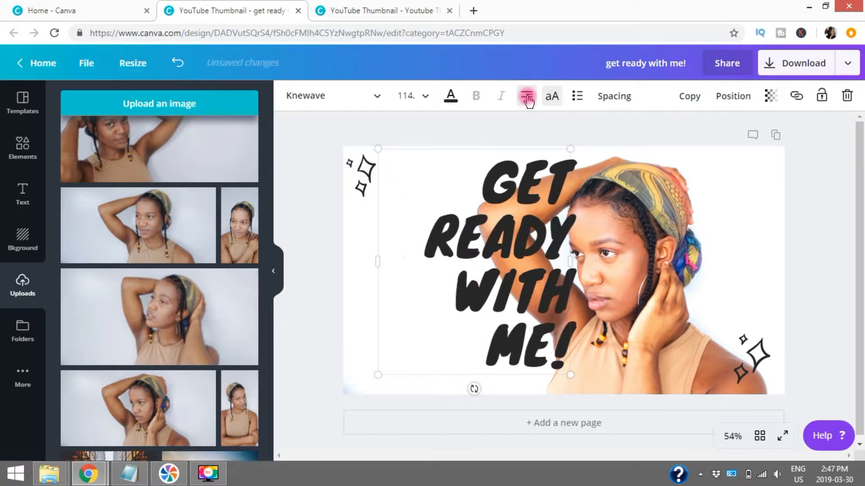
left_click(527, 97)
left_click(527, 97)
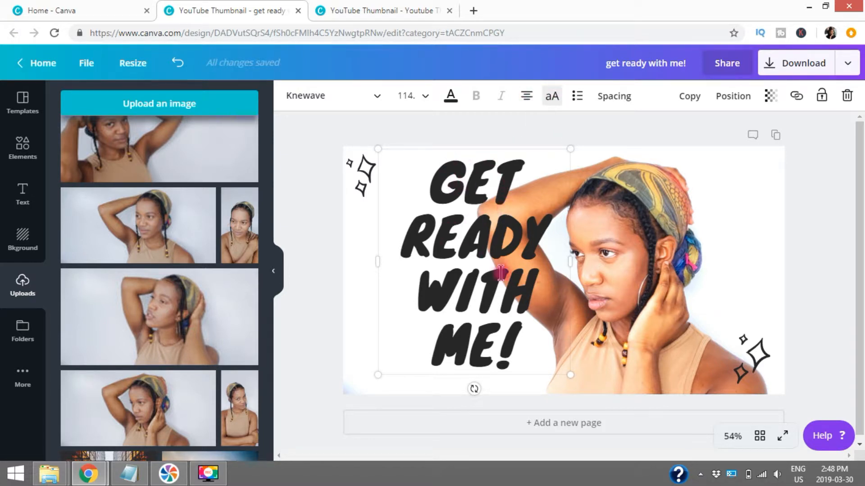
- Try the headline in lowercase and switch it back to uppercase
left_click(553, 97)
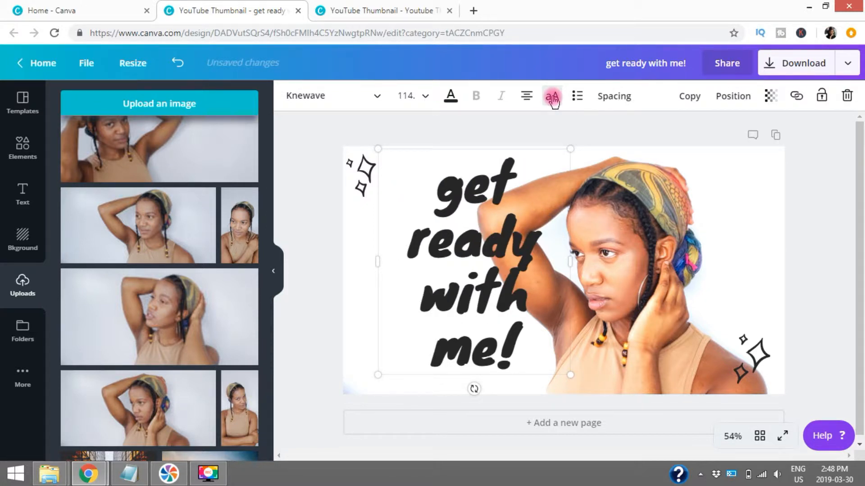
left_click(553, 97)
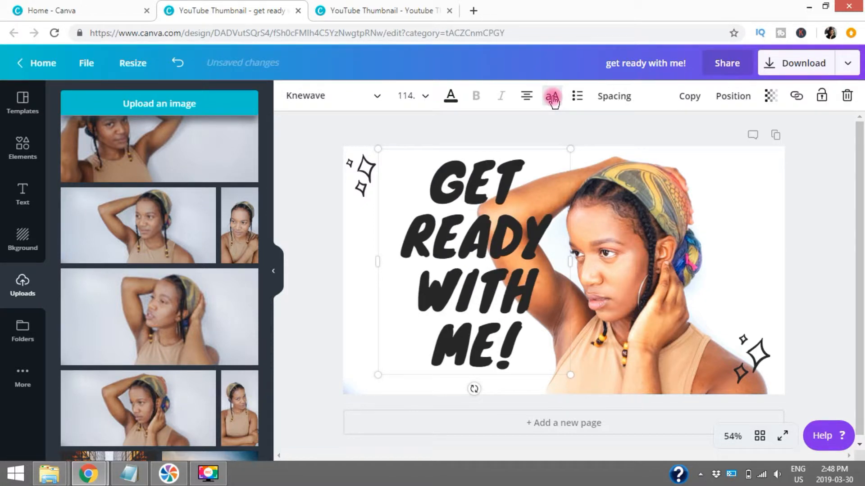
left_click(579, 103)
- Set the headline's letter spacing to 117 and its line height to 1.17
left_click(615, 101)
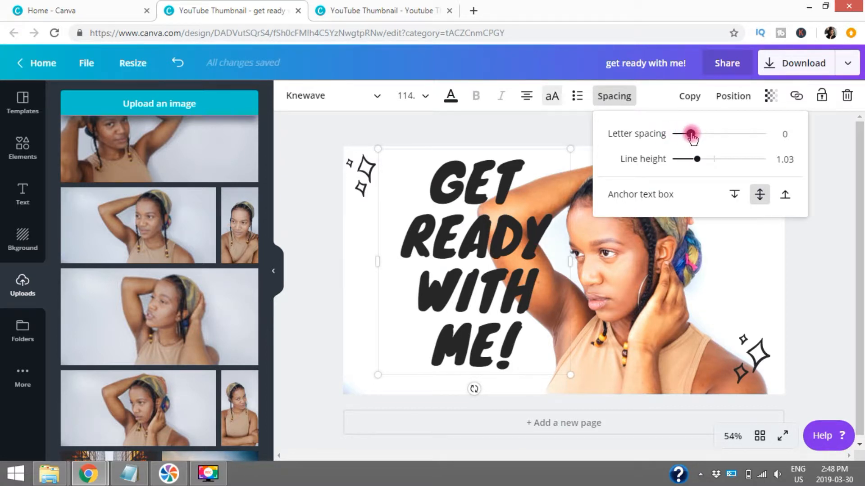
left_click_drag(692, 138, 703, 137)
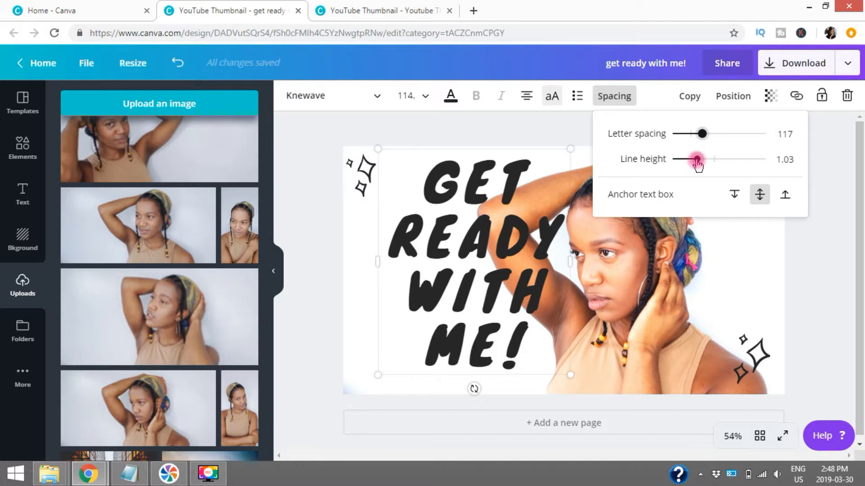
left_click_drag(698, 165, 705, 166)
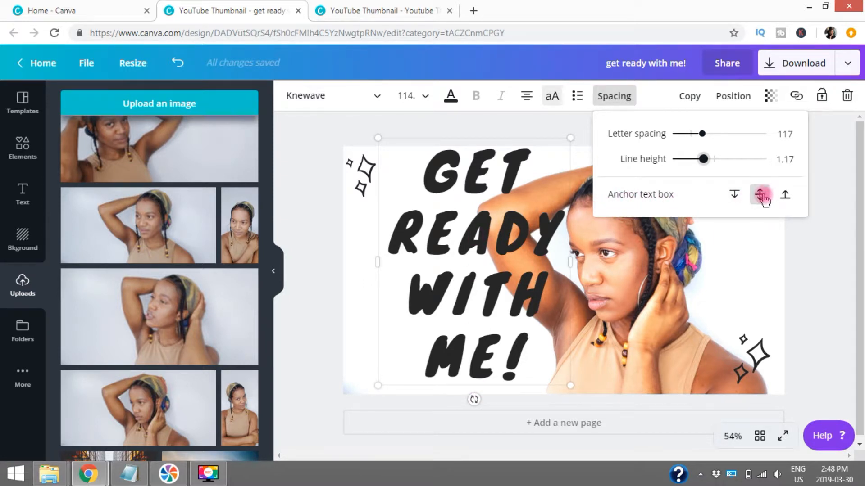
- Try the different text box anchors with small line height changes, ending with the middle anchor and a line height of 1.2
left_click(735, 199)
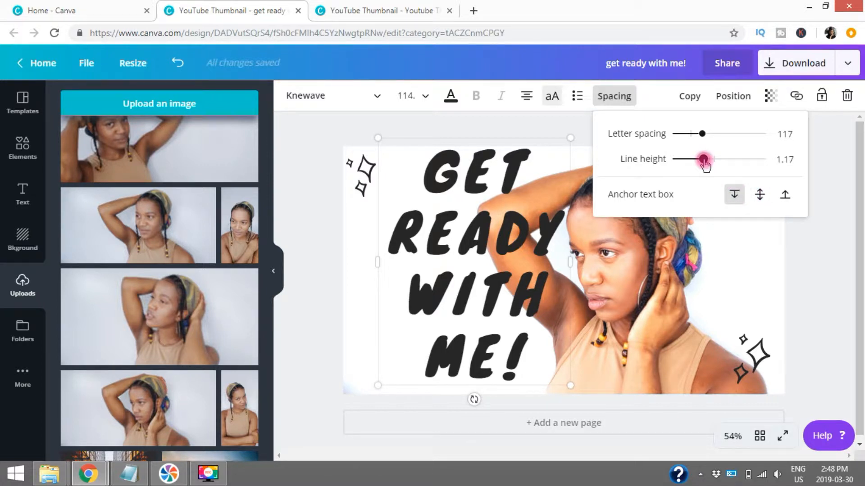
mouse_move(706, 165)
left_mouse_down()
mouse_move(718, 166)
mouse_move(704, 163)
left_mouse_up()
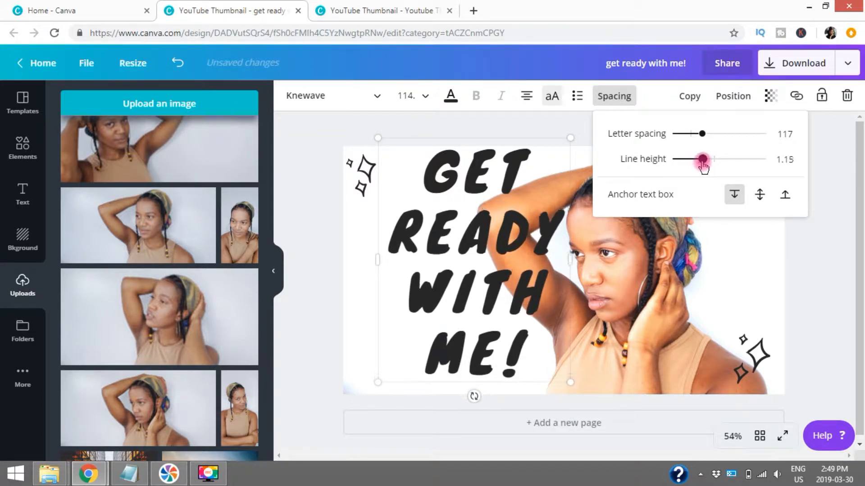
left_click(789, 199)
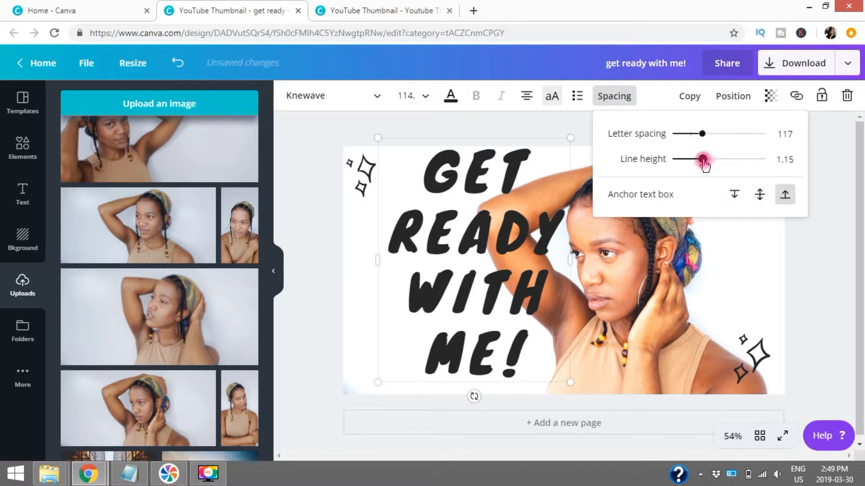
mouse_move(703, 164)
left_mouse_down()
mouse_move(719, 165)
mouse_move(703, 165)
left_mouse_up()
left_click(759, 194)
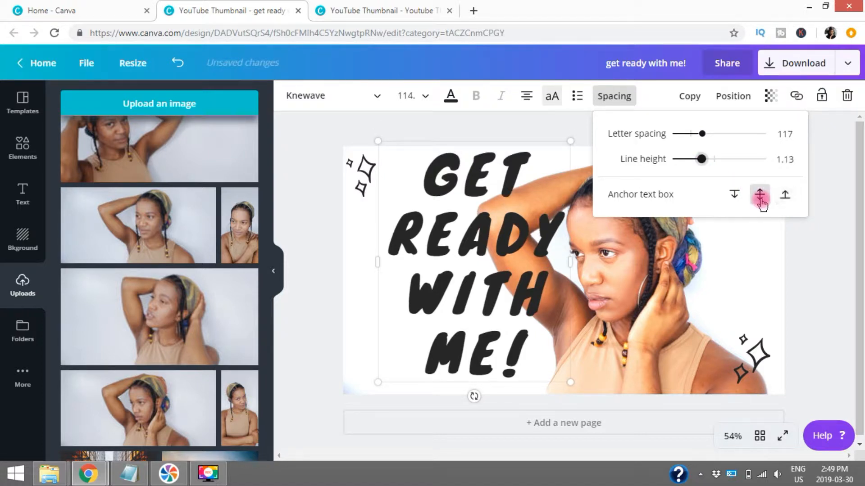
left_click_drag(702, 164, 706, 165)
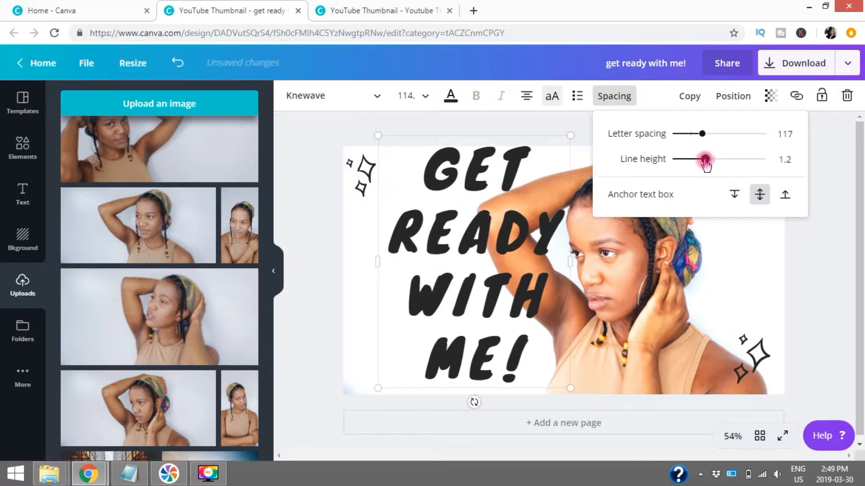
left_click(801, 271)
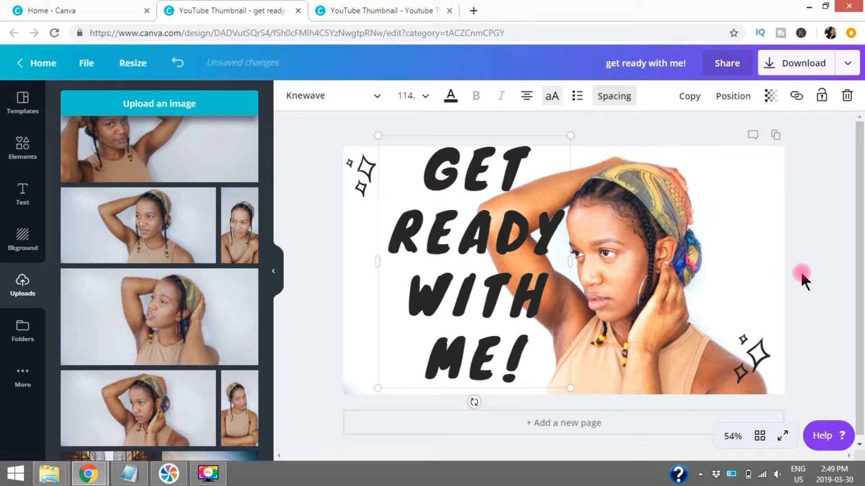
- Tilt the headline slightly counterclockwise, reduce its font size to about 112 and reposition it near the thumbnail's left edge
left_click(493, 283)
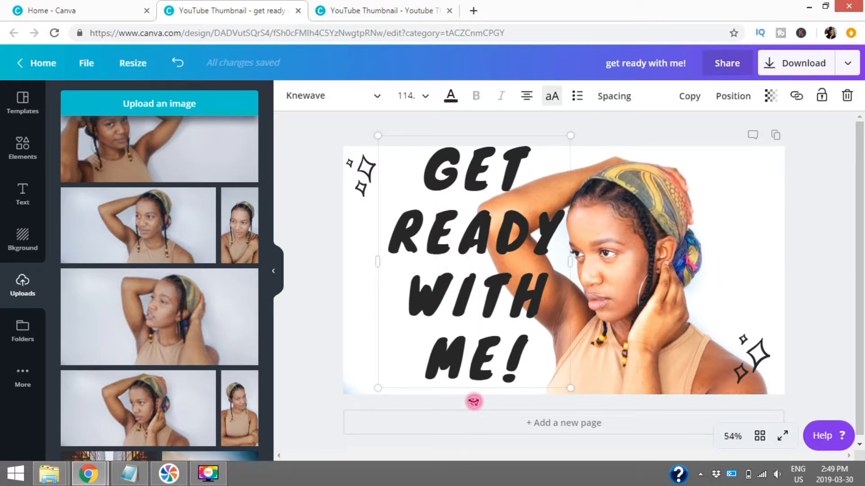
left_click_drag(477, 402, 502, 393)
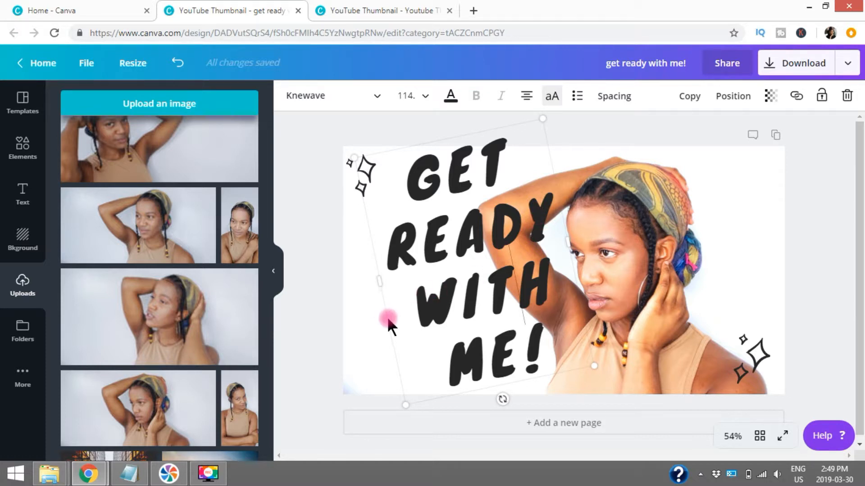
left_click_drag(386, 322, 382, 326)
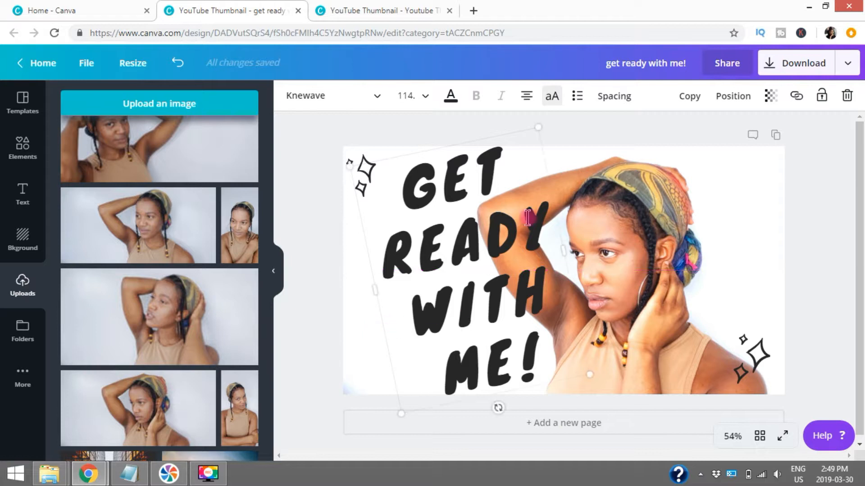
left_click_drag(538, 126, 536, 132)
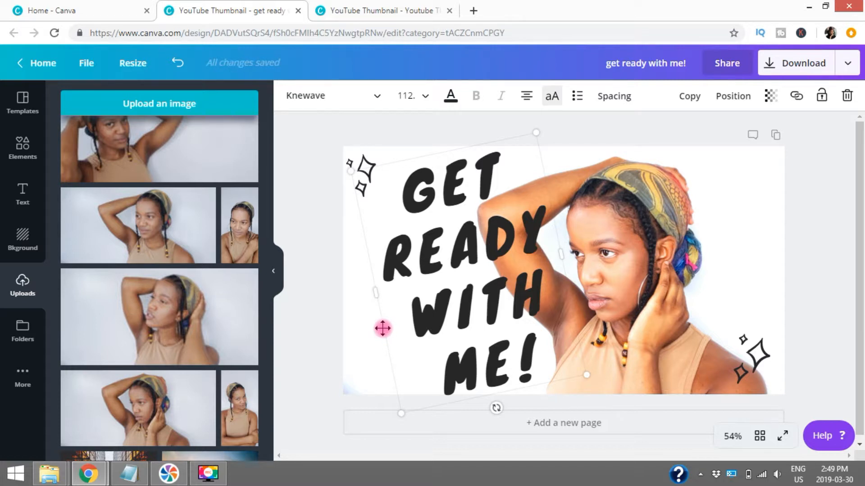
left_click_drag(383, 328, 386, 328)
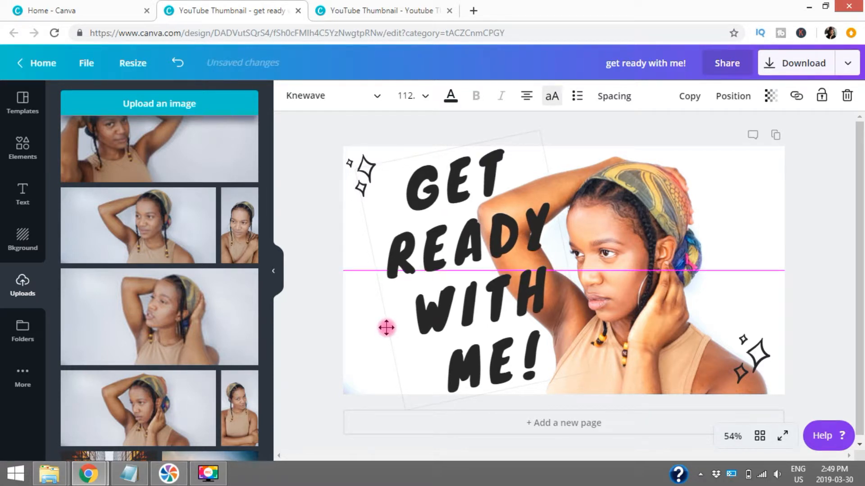
left_click_drag(386, 328, 377, 327)
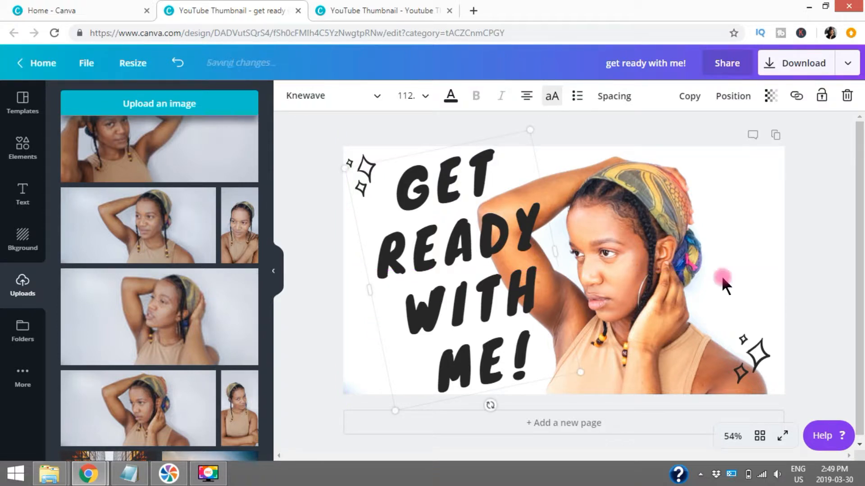
left_click(827, 221)
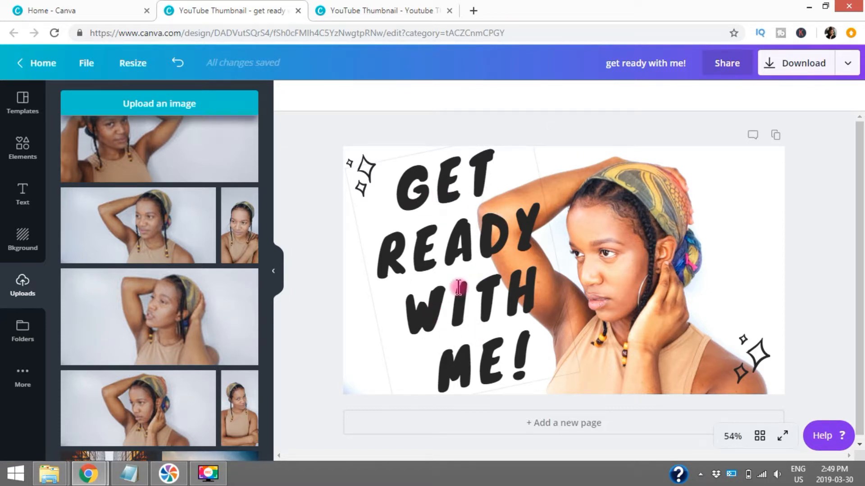
- Duplicate the tilted headline and move the copy over the woman's face, clear of the original
left_click(460, 245)
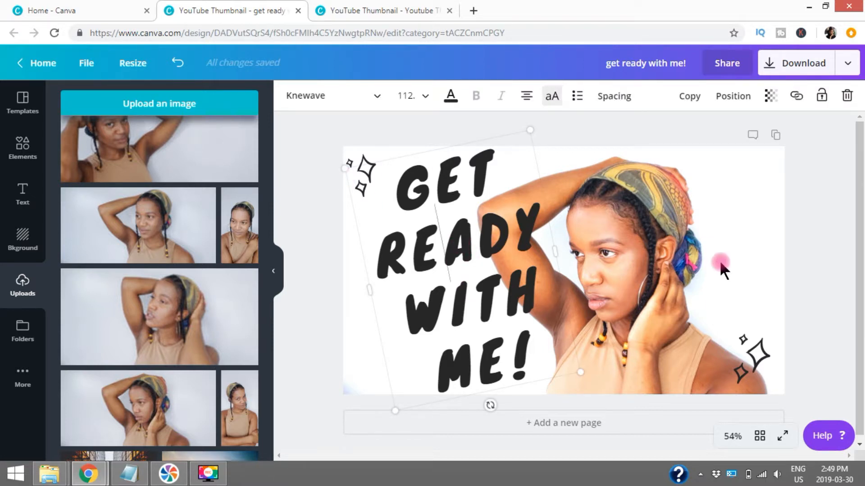
left_click(691, 98)
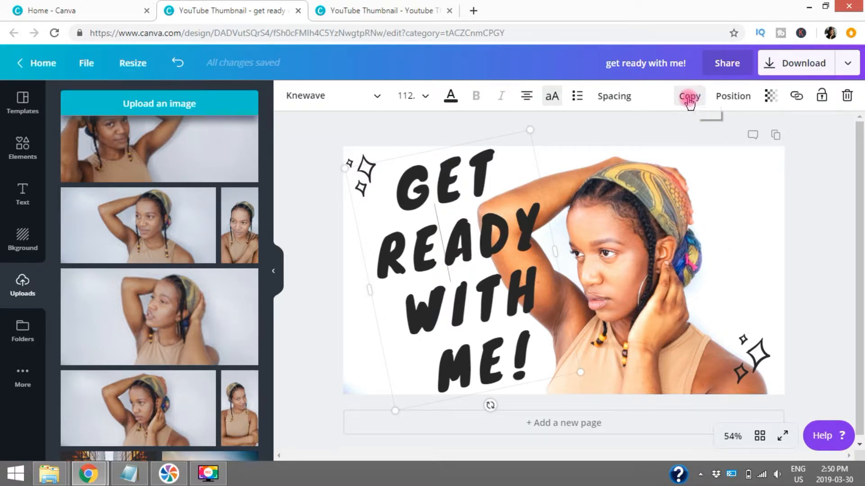
left_click(690, 100)
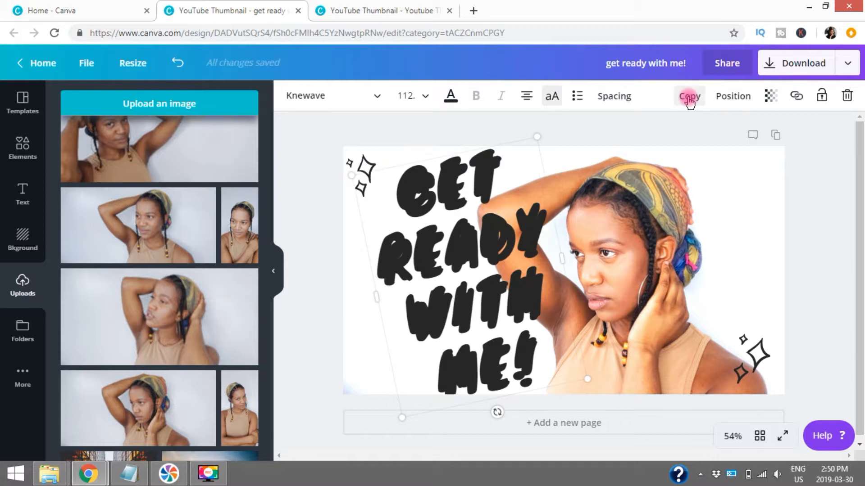
left_click_drag(496, 241, 660, 221)
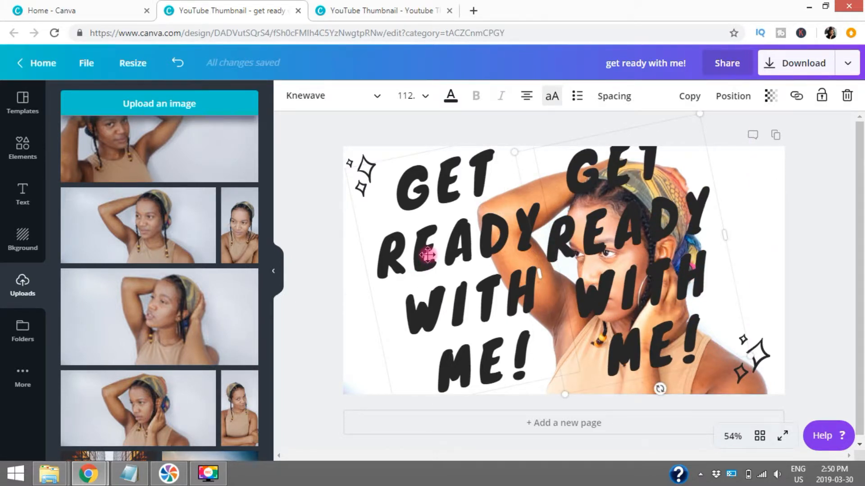
- Recolor the original headline with the light peach brand color and set its transparency to 72
left_click(427, 254)
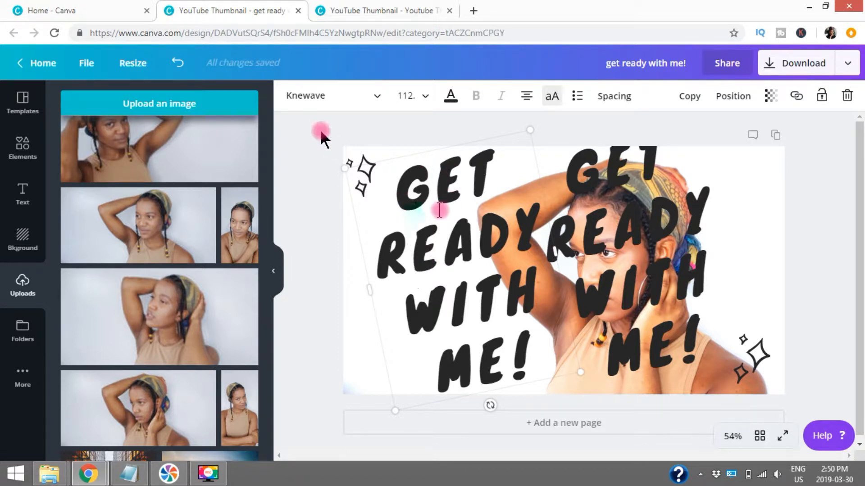
left_click(450, 95)
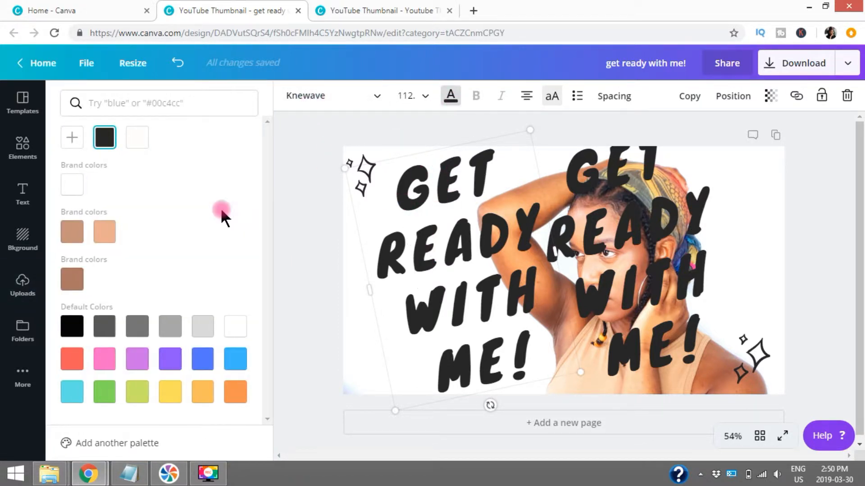
left_click(104, 231)
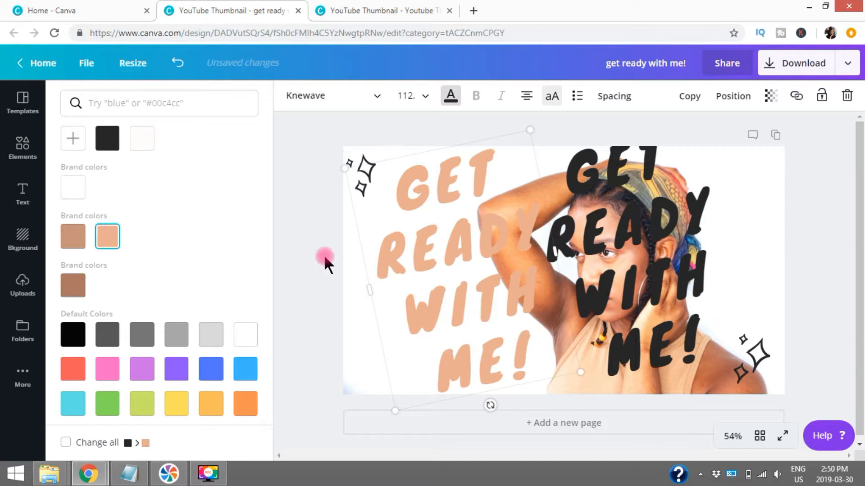
left_click(771, 95)
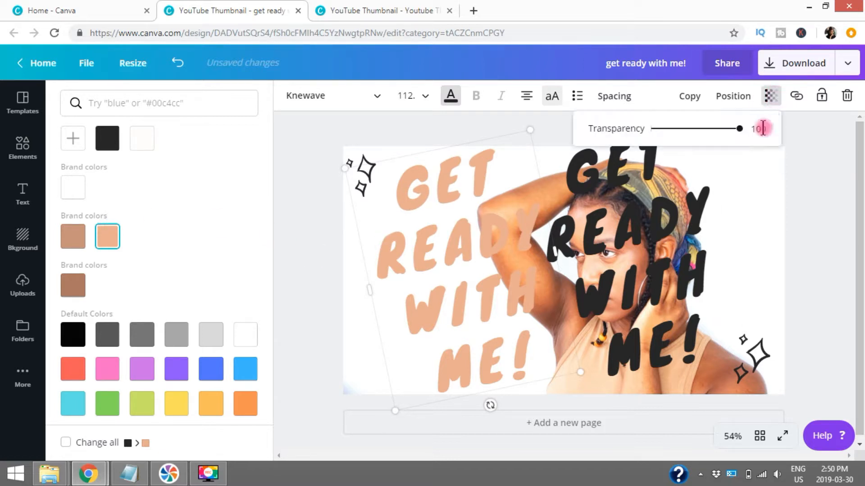
left_click(739, 129)
left_click_drag(739, 130, 716, 131)
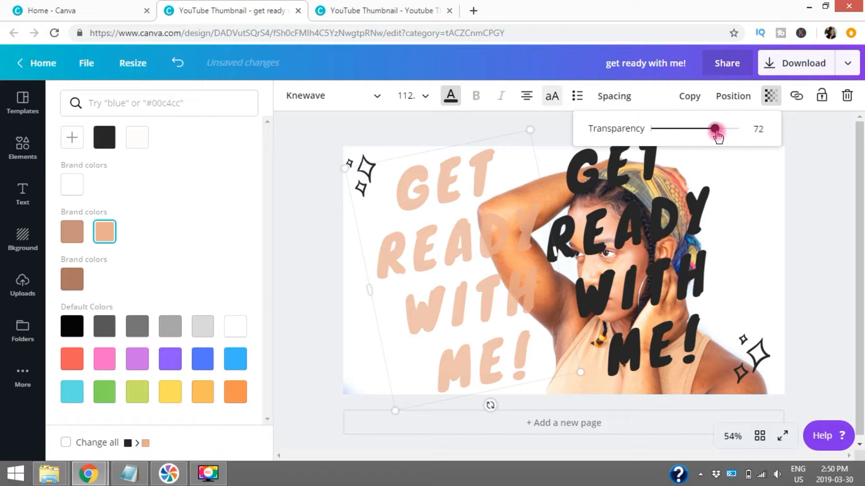
- Move the black headline copy onto the peach headline, offset slightly to the right for a drop-shadow effect
left_click(807, 178)
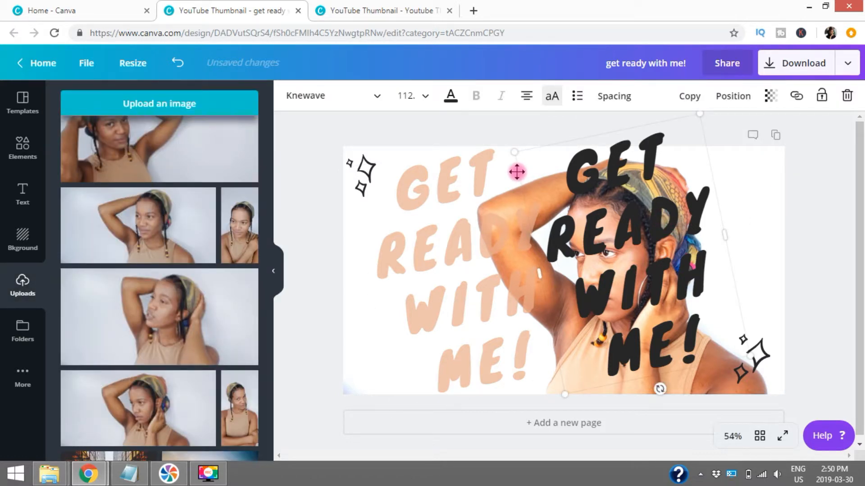
left_click_drag(516, 172, 353, 190)
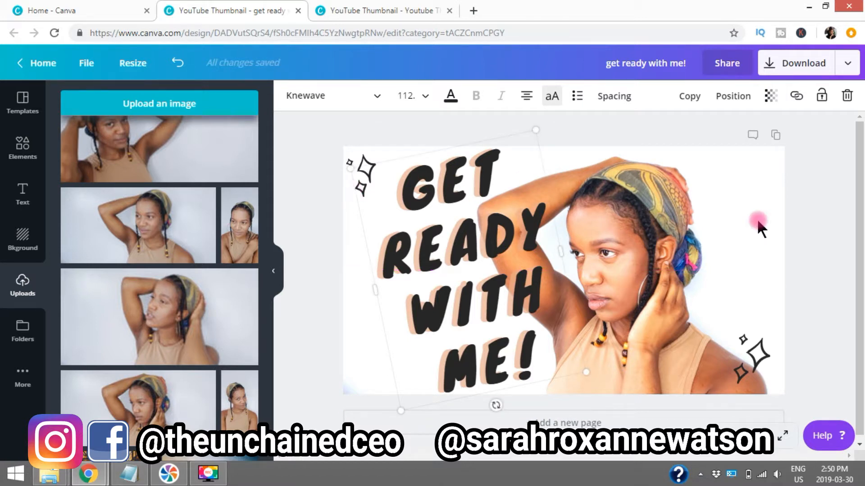
left_click(809, 208)
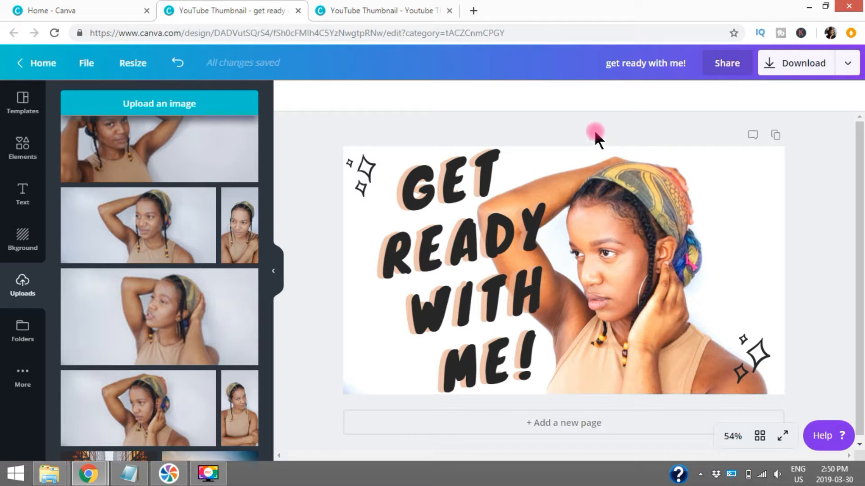
- Try a duplicate of the lower-right sparkle graphic above the original, and delete the duplicate
left_click(745, 356)
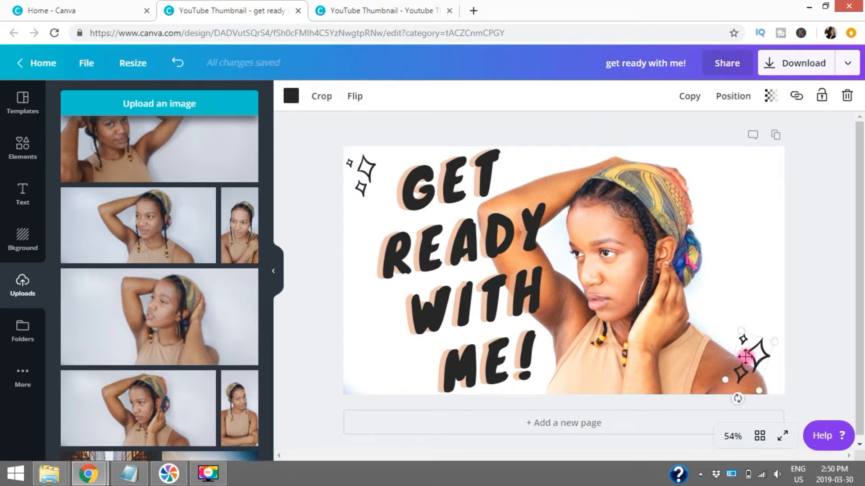
left_click(692, 100)
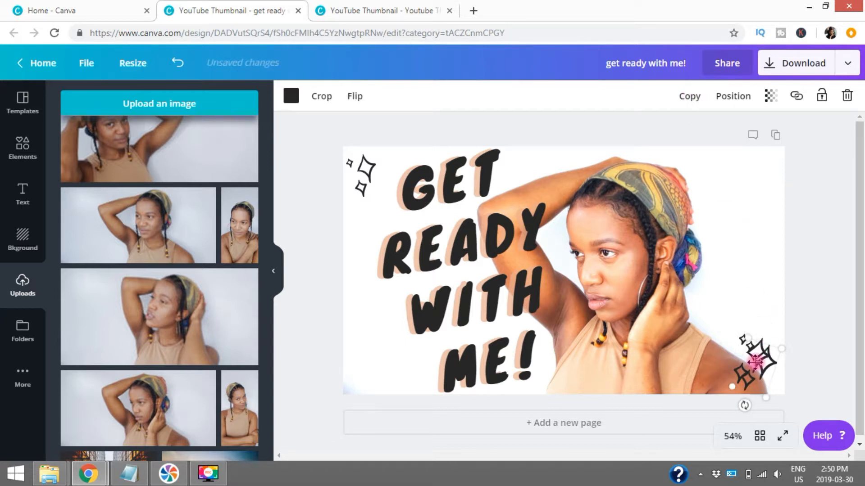
left_click_drag(753, 360, 744, 278)
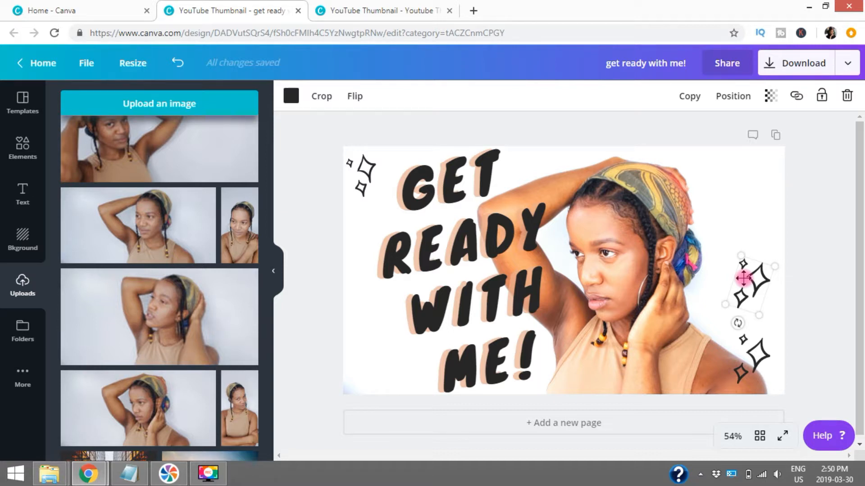
left_click(846, 98)
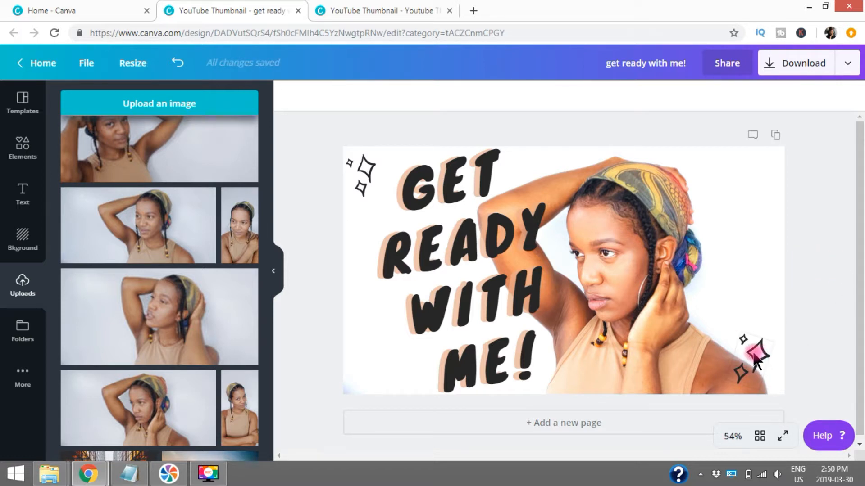
- Shift the upper-left sparkle graphic slightly inward from the thumbnail's corner and enlarge it a little
left_click(361, 170)
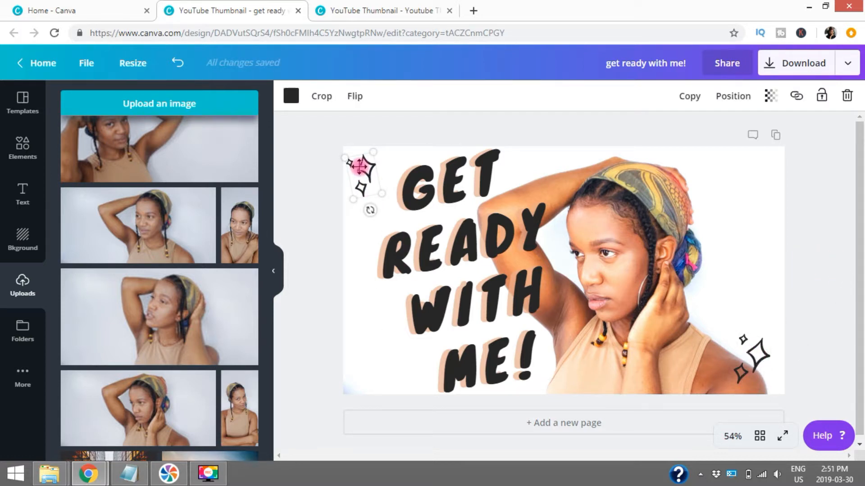
left_click_drag(363, 167, 363, 171)
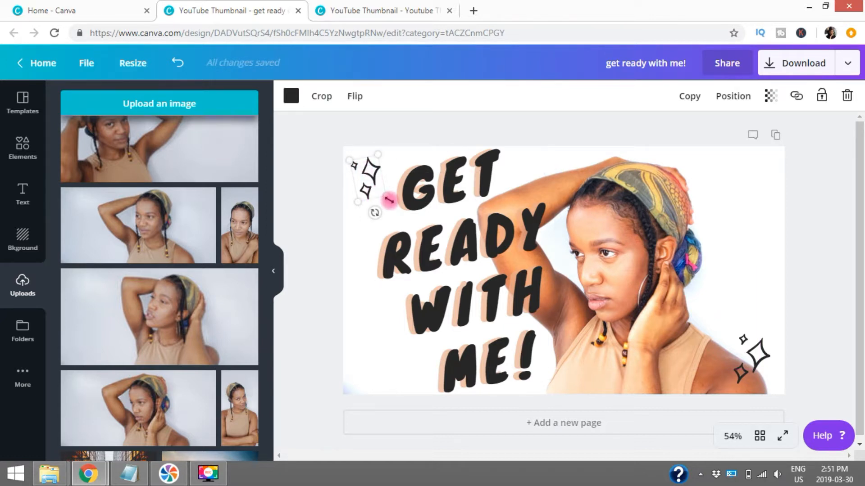
left_click_drag(389, 200, 390, 199)
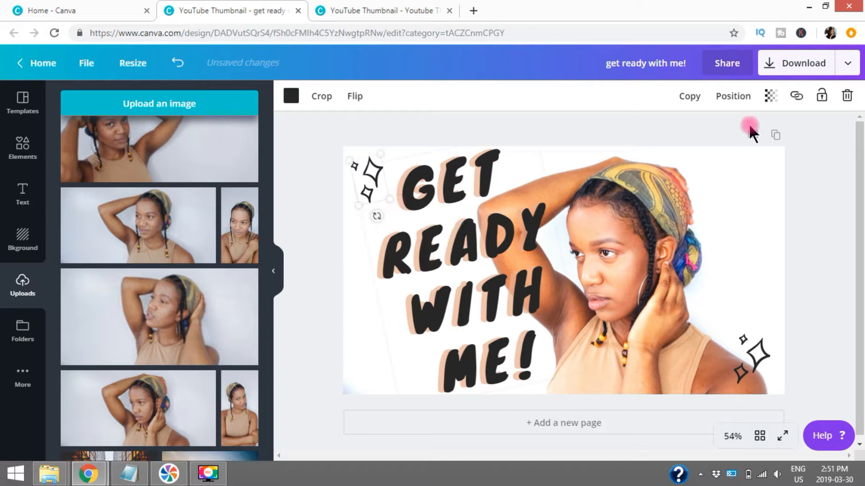
left_click(837, 209)
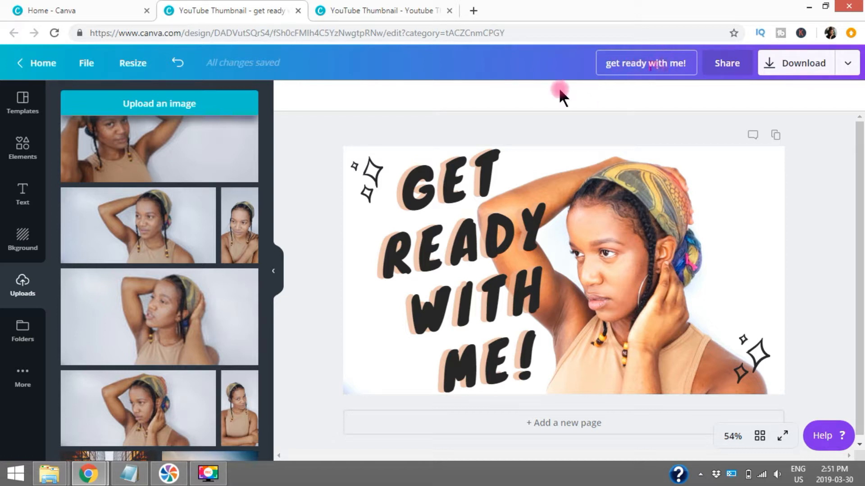
- Browse the elements library through its grids, shapes, charts, frames, illustrations and icons
left_click(70, 71)
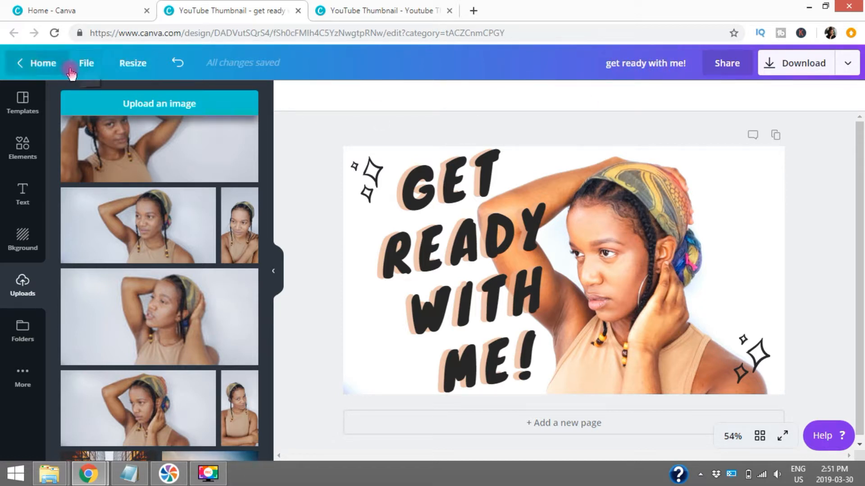
left_click(22, 147)
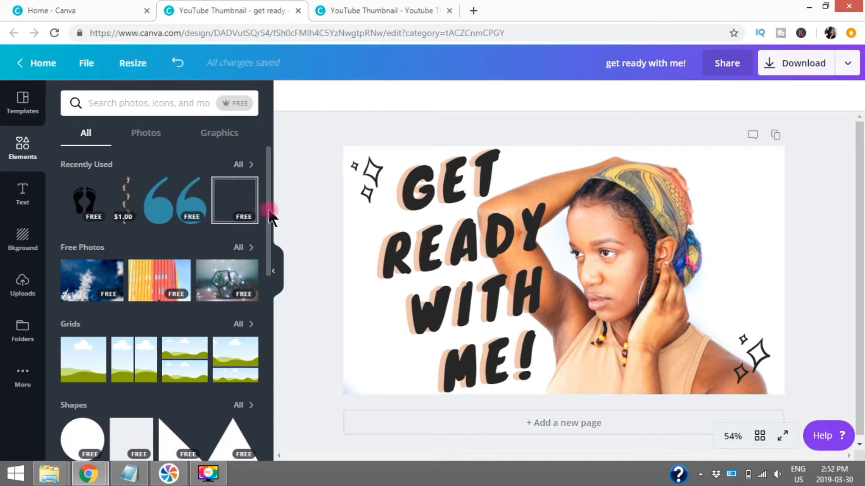
scroll(271, 212, "down", 1)
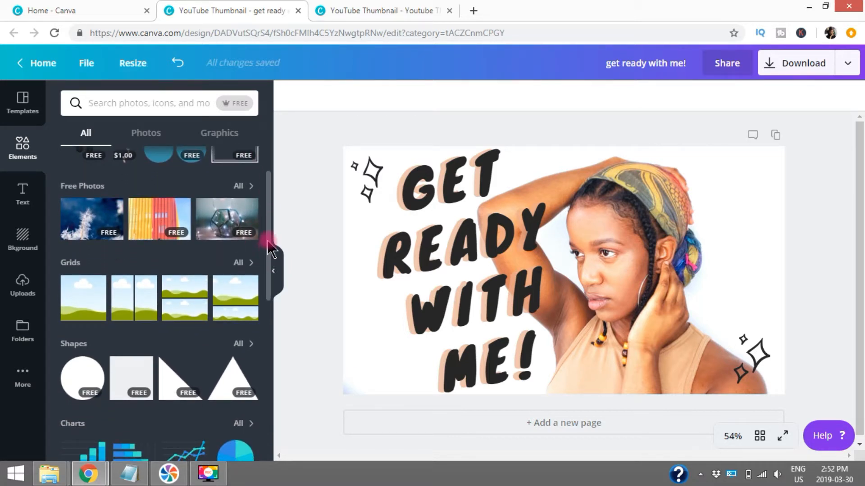
left_click(272, 267)
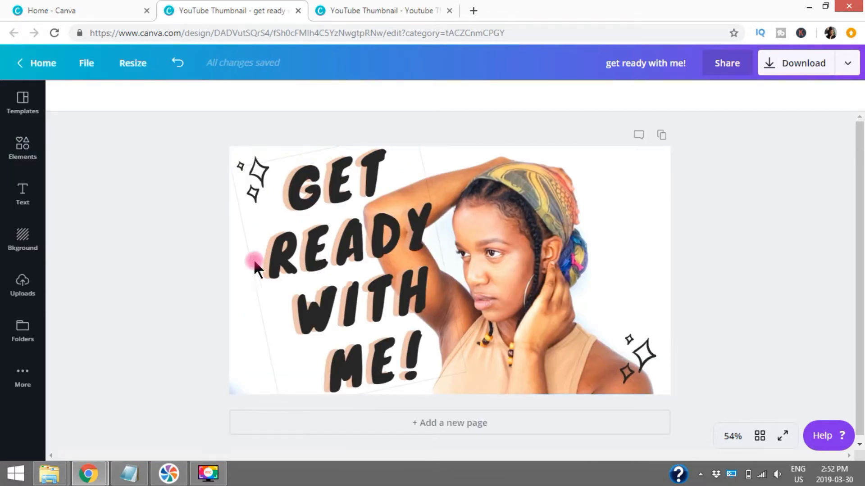
left_click(24, 155)
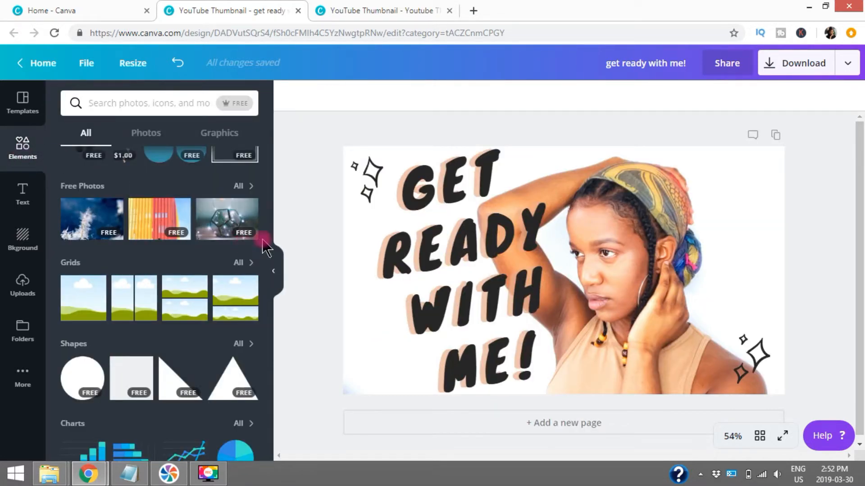
left_click_drag(270, 232, 270, 356)
scroll(270, 361, "down", 1)
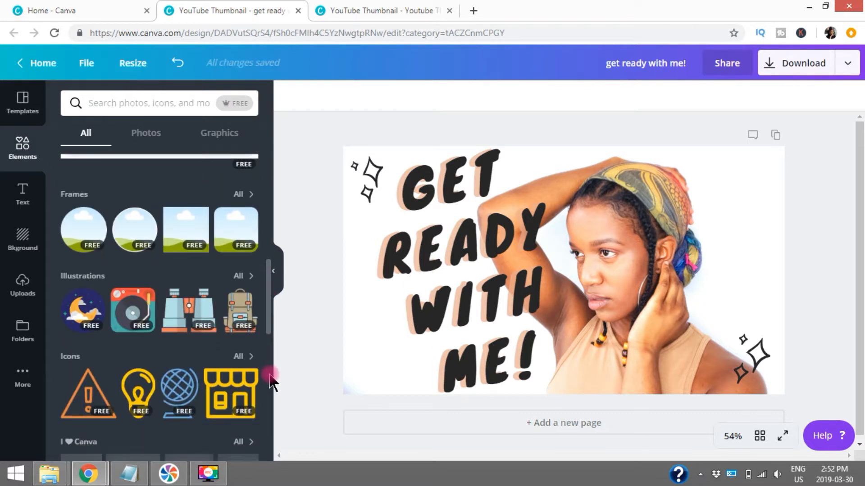
scroll(203, 356, "down", 4)
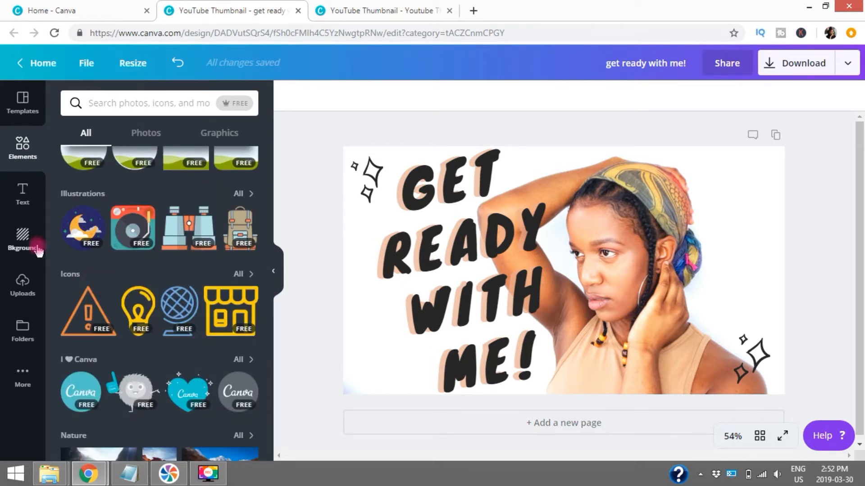
- Add the certificate-style text combination with the bold name line and move it to the thumbnail's upper-right area
left_click(26, 191)
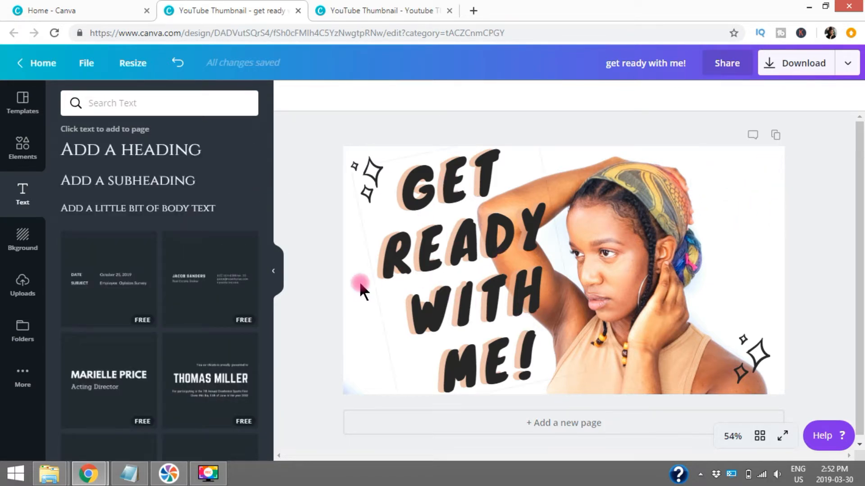
left_click_drag(270, 257, 269, 281)
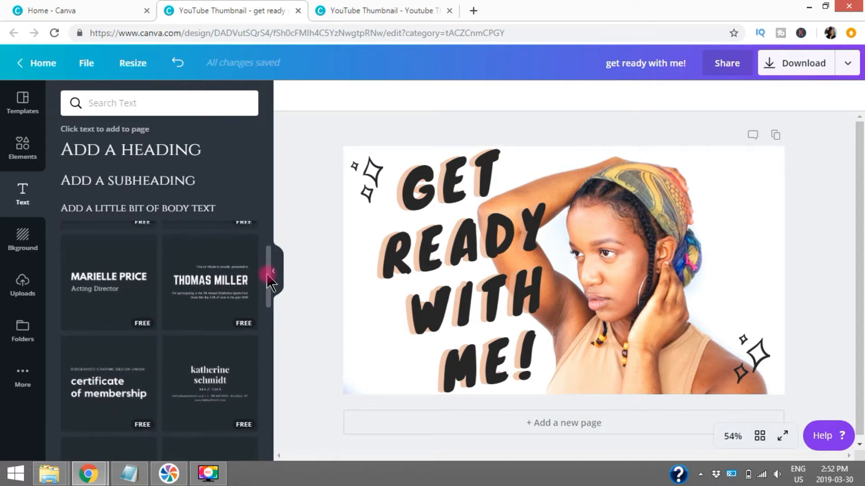
left_click(225, 287)
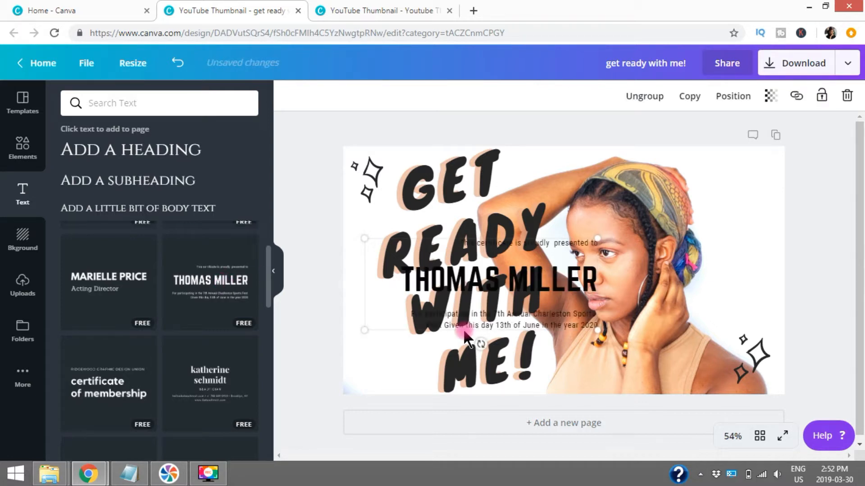
left_click_drag(557, 252, 699, 199)
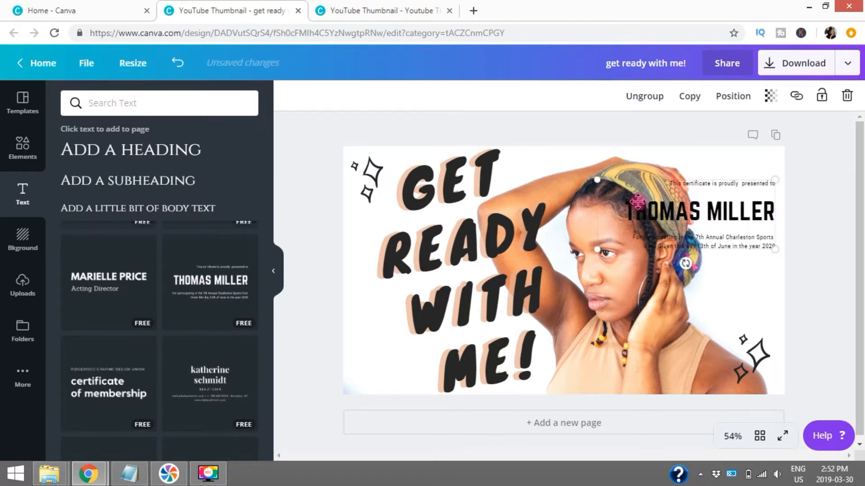
- Move the grouped certificate text up to the thumbnail's top edge
left_click(453, 252)
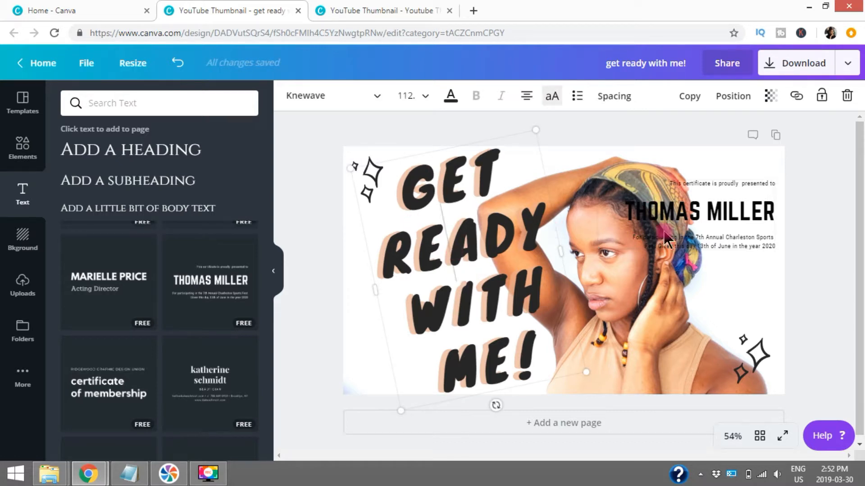
left_click(657, 194)
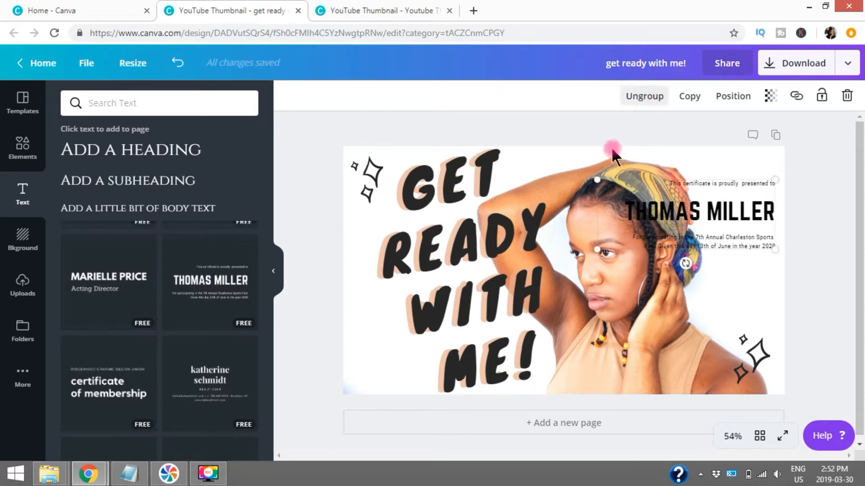
left_click(474, 234)
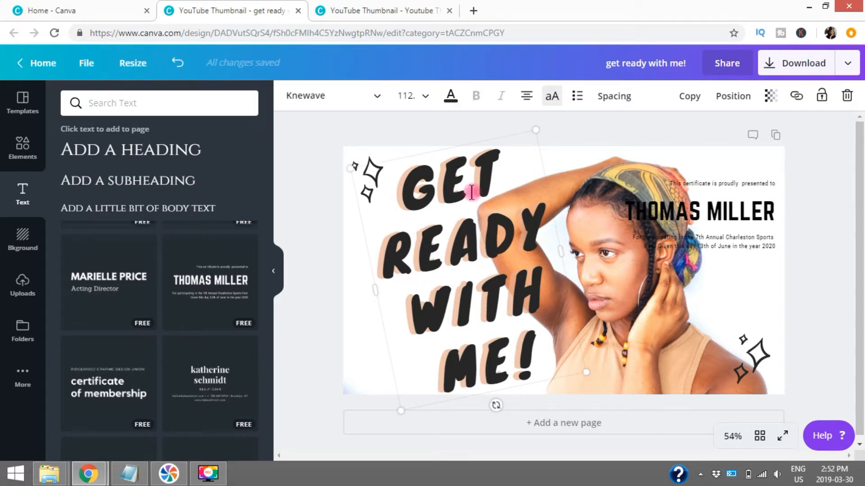
left_click(671, 201)
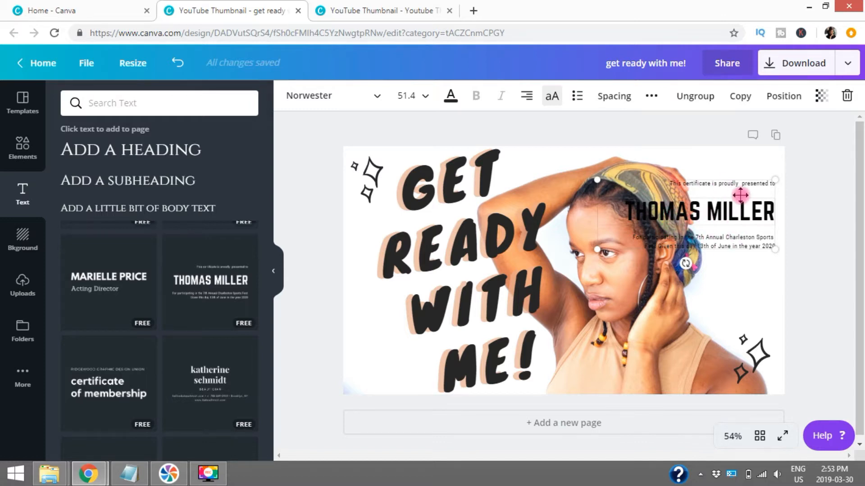
left_click_drag(645, 180, 642, 154)
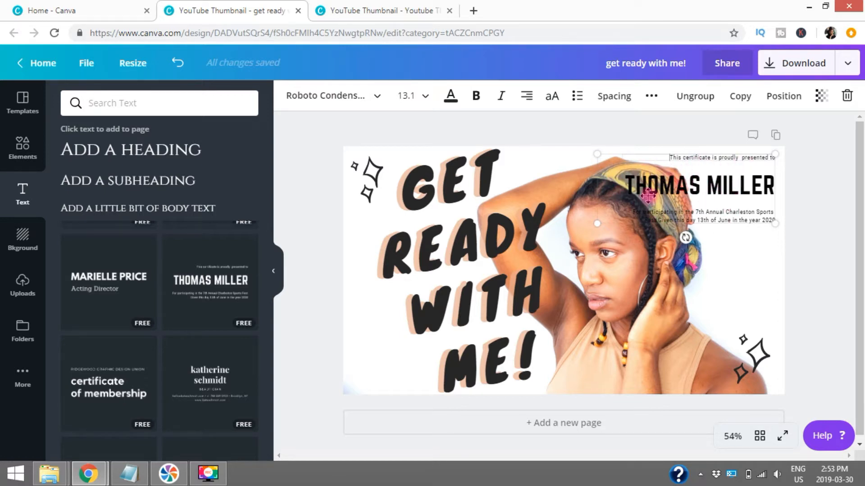
- Ungroup the certificate text and delete its "This certificate is proudly presented to" line
left_click(691, 97)
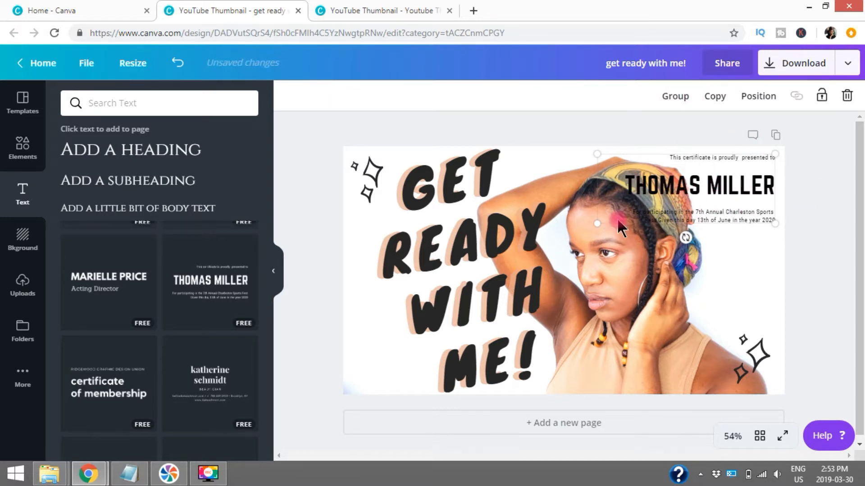
left_click(537, 193)
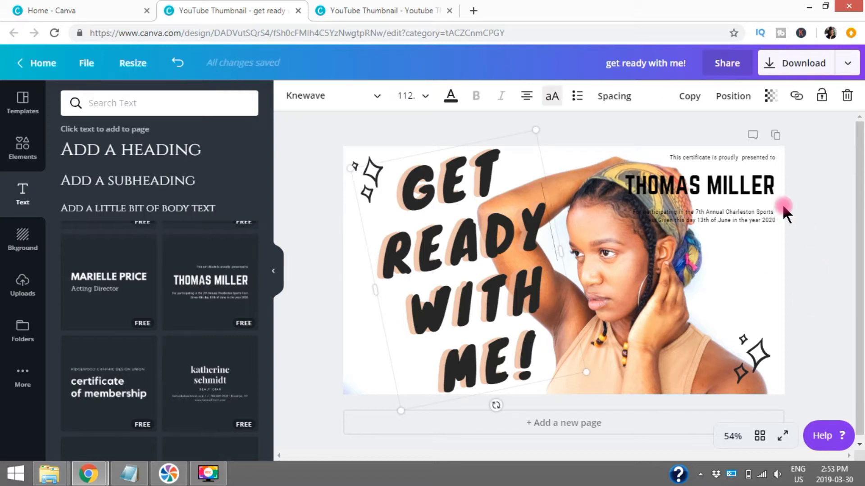
left_click(705, 187)
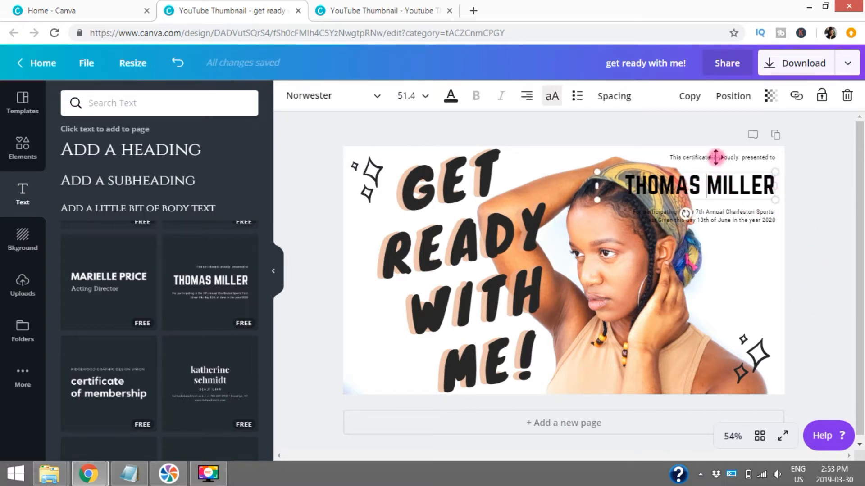
left_click(756, 158)
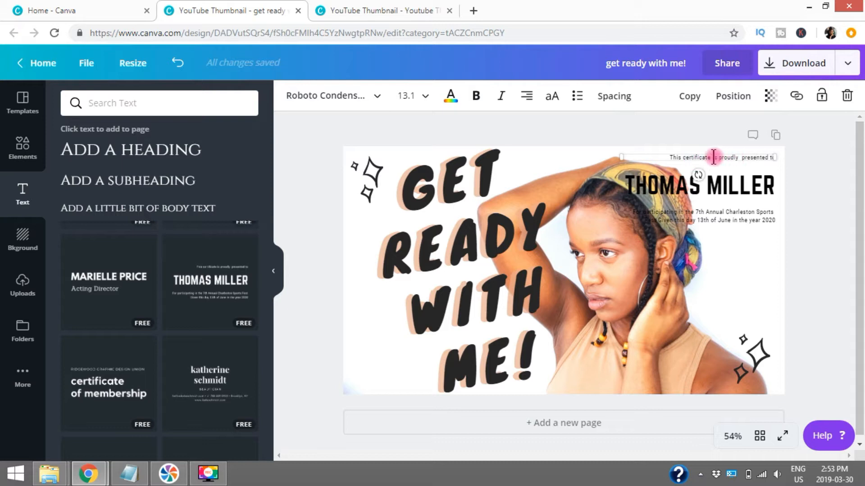
left_click(847, 95)
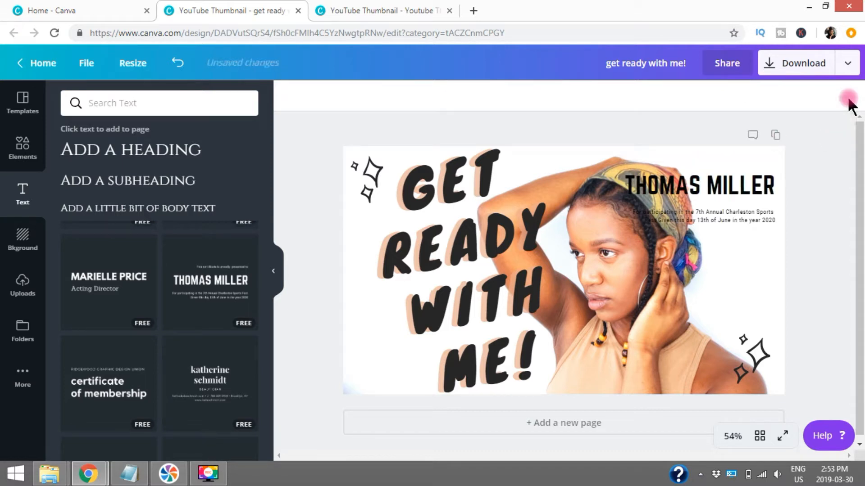
- Undo the deletion of the small certificate line and the ungrouping of the text
left_click(707, 180)
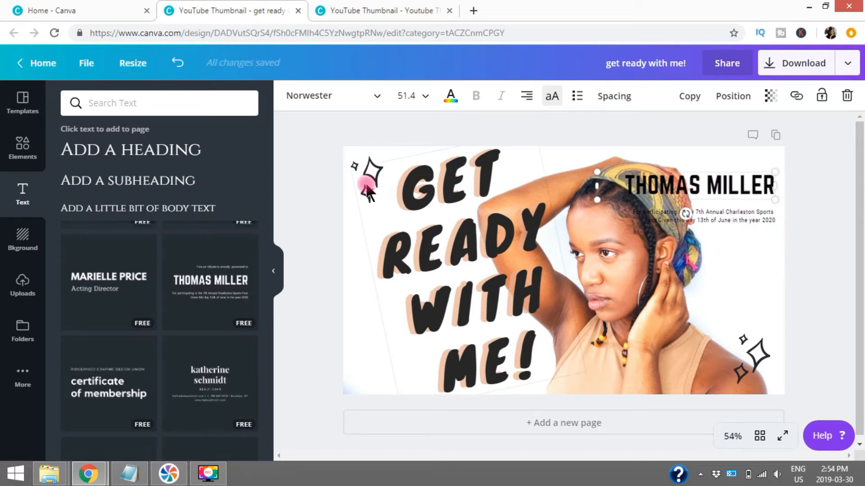
left_click(178, 63)
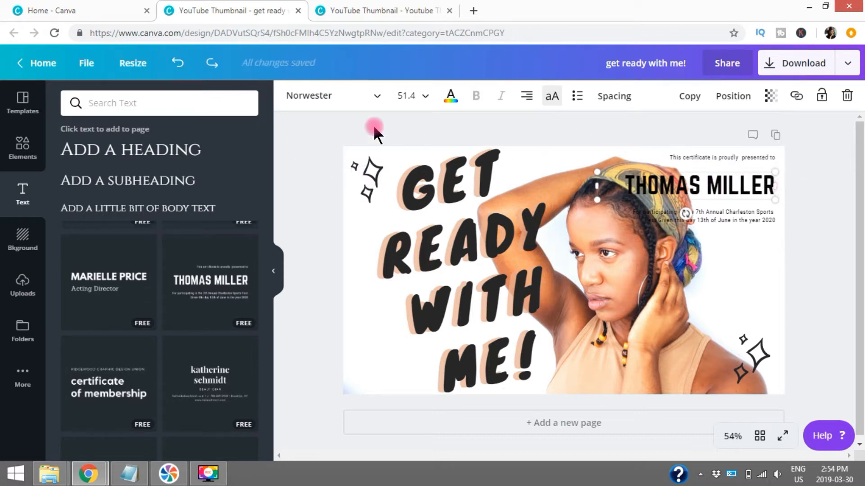
left_click(180, 64)
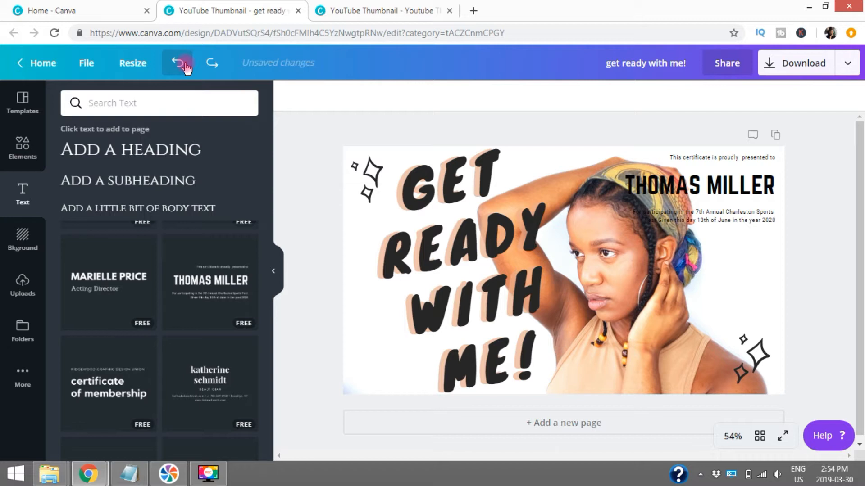
- Delete only the "This certificate is proudly presented to" element from the certificate text while keeping it grouped
left_click(734, 184)
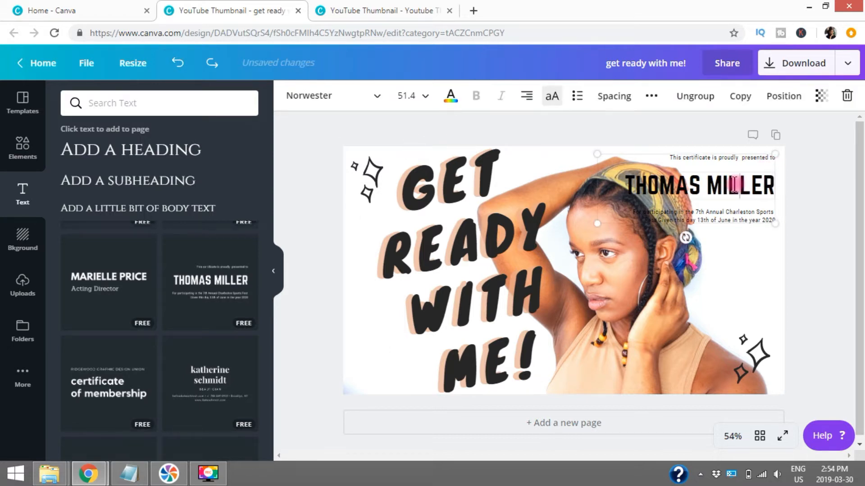
left_click(847, 100)
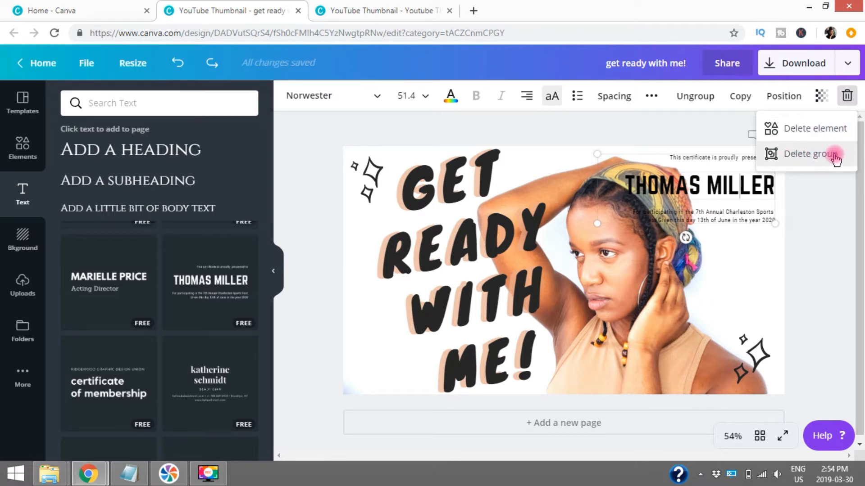
left_click(713, 122)
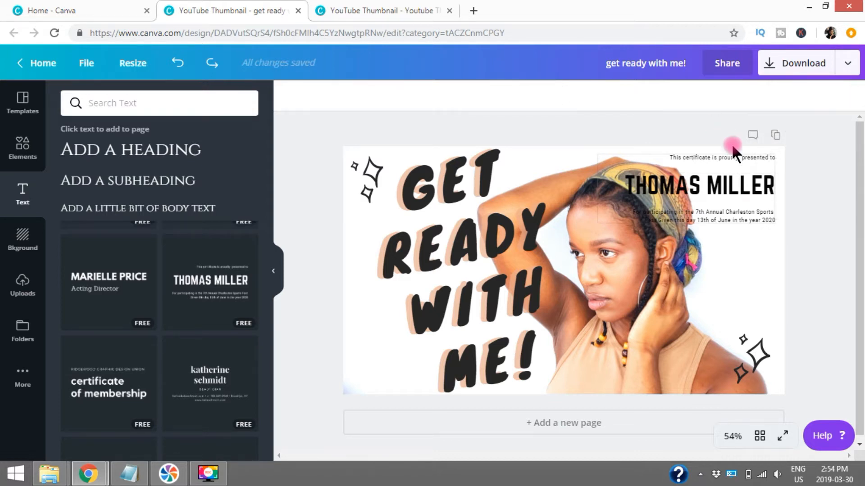
left_click(714, 156)
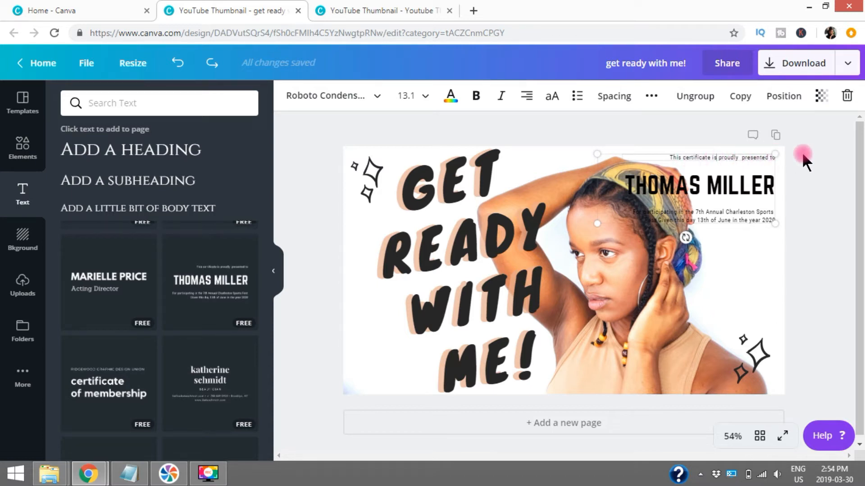
left_click(847, 97)
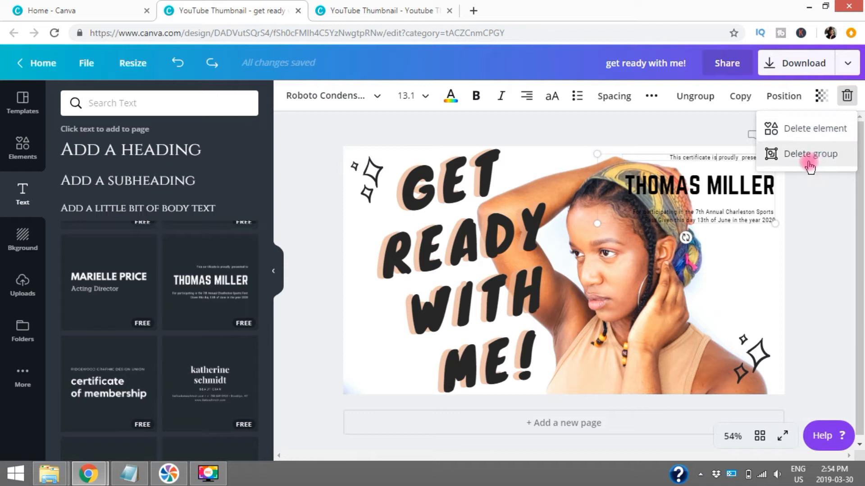
left_click(813, 135)
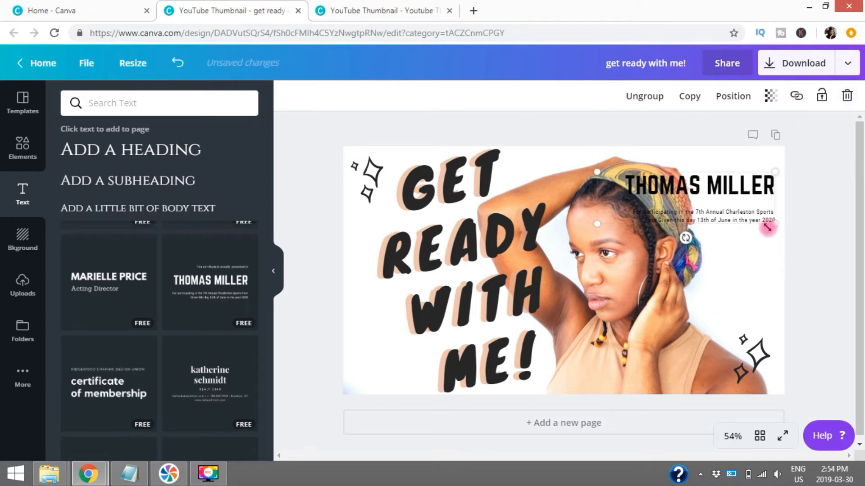
- Move the remaining certificate text group up to the thumbnail's top edge, and delete the whole group
left_click_drag(709, 200, 712, 183)
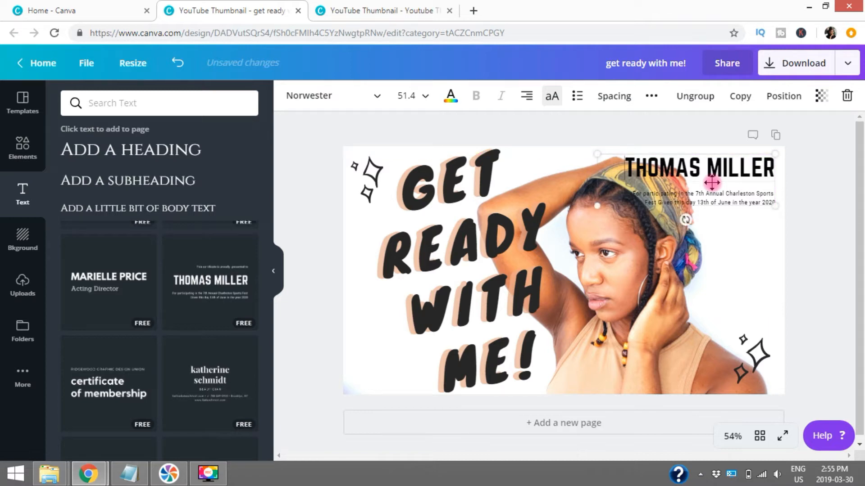
left_click(847, 97)
left_click(810, 155)
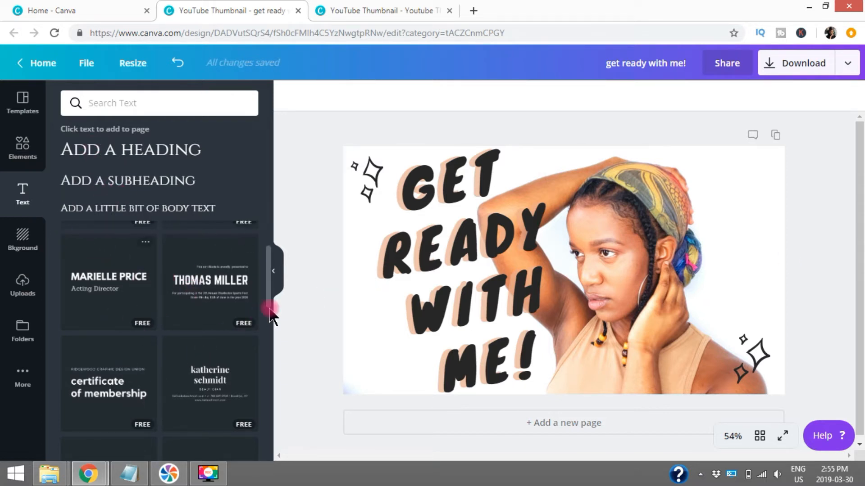
- Add a subheading text box to the thumbnail, replace its placeholder text with trial characters, and delete the text box
left_click_drag(271, 275, 269, 360)
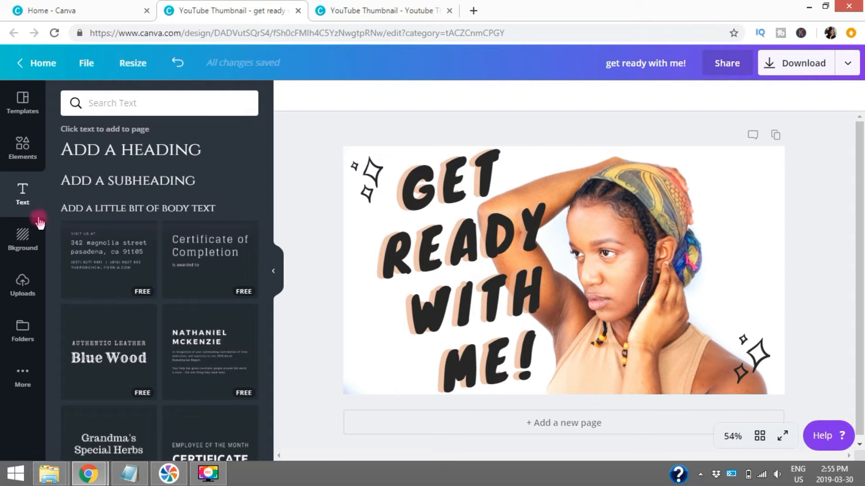
left_click(142, 181)
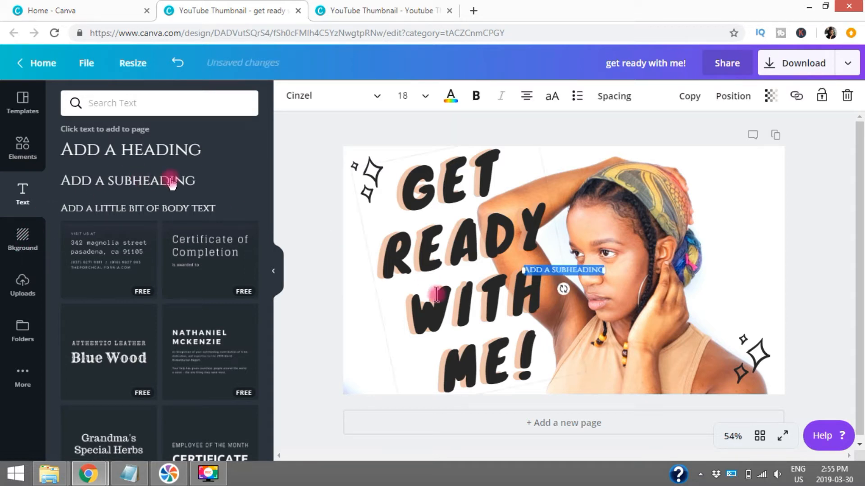
left_click(571, 271)
key("ctrl+a")
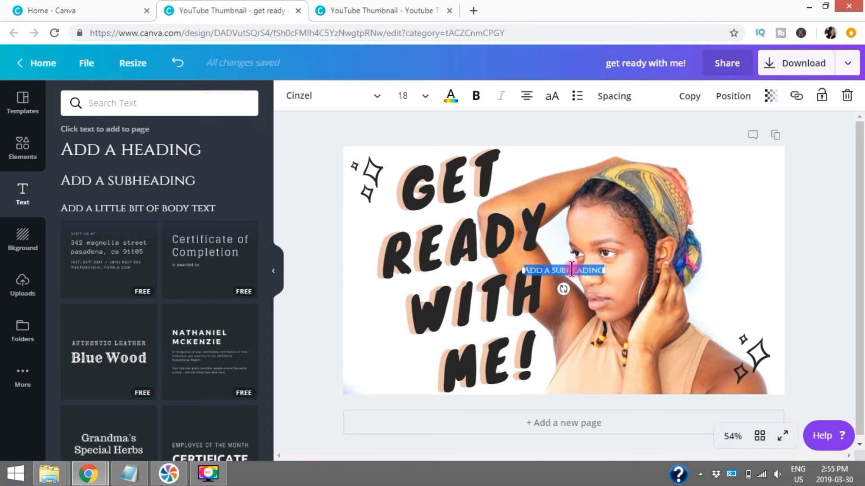
key("BackSpace")
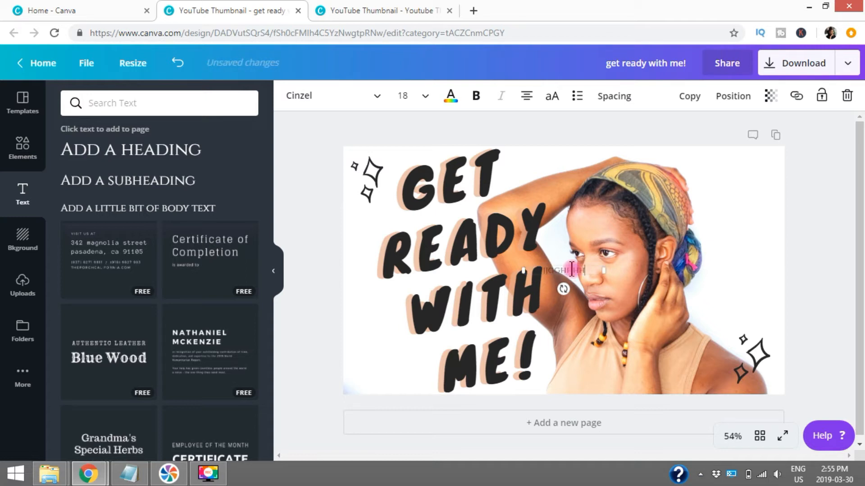
left_click(841, 100)
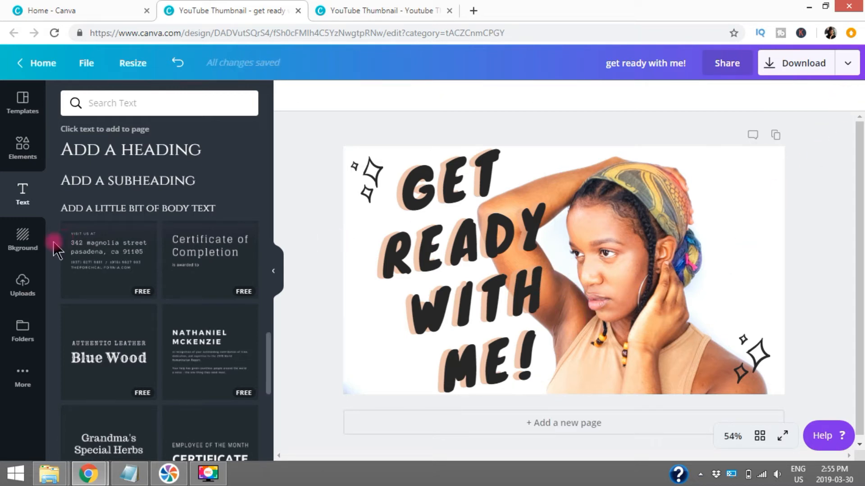
- Try the night city photo as the thumbnail's background, and undo the background change
left_click(23, 241)
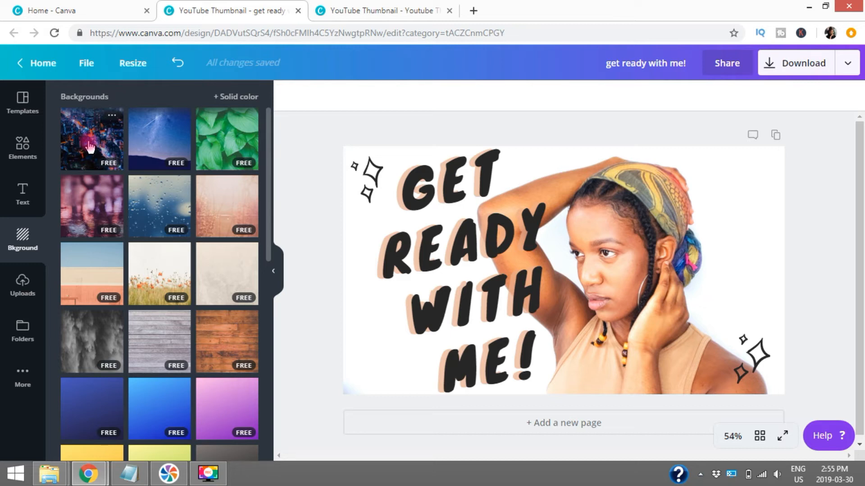
left_click_drag(90, 146, 486, 221)
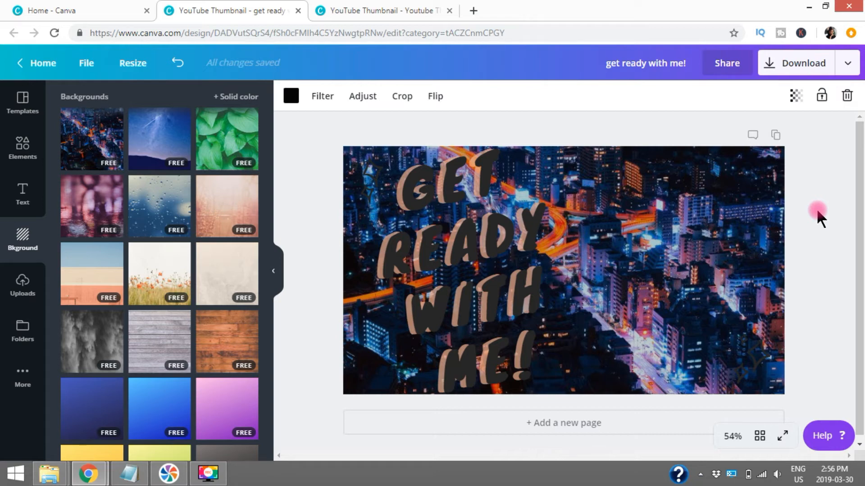
left_click(176, 63)
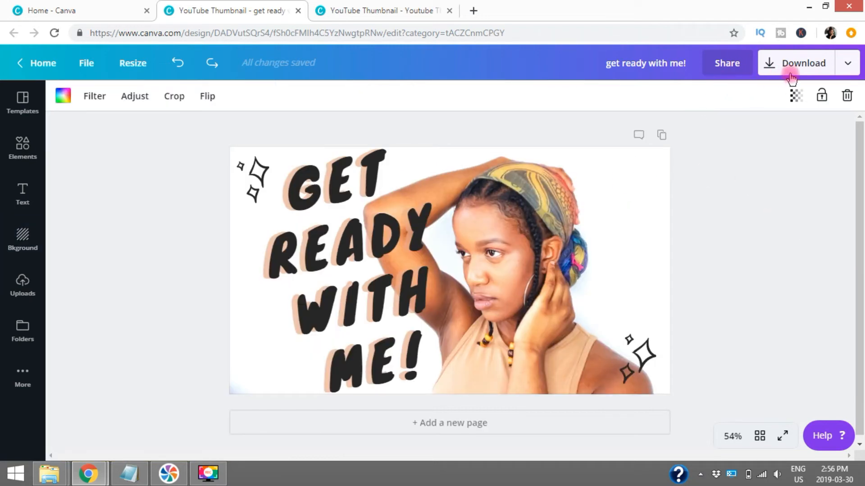
- Download the thumbnail as a JPG, close the preview of the downloaded image, and return to editing the design
left_click(805, 67)
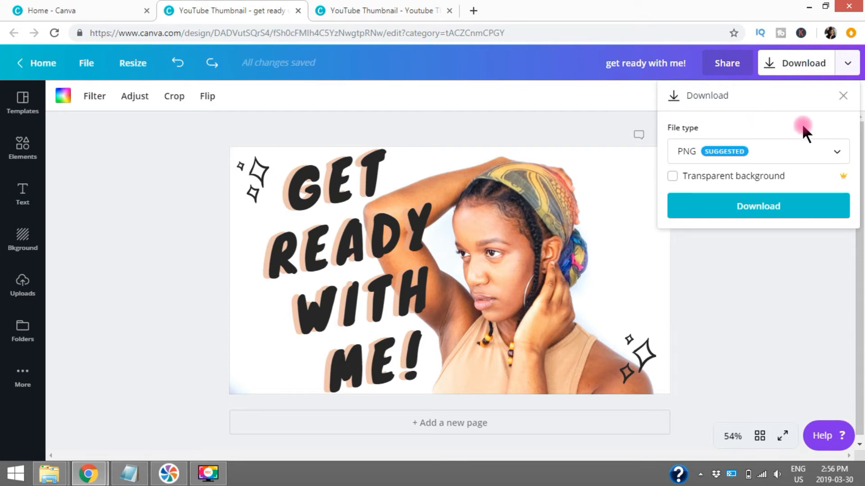
left_click(837, 152)
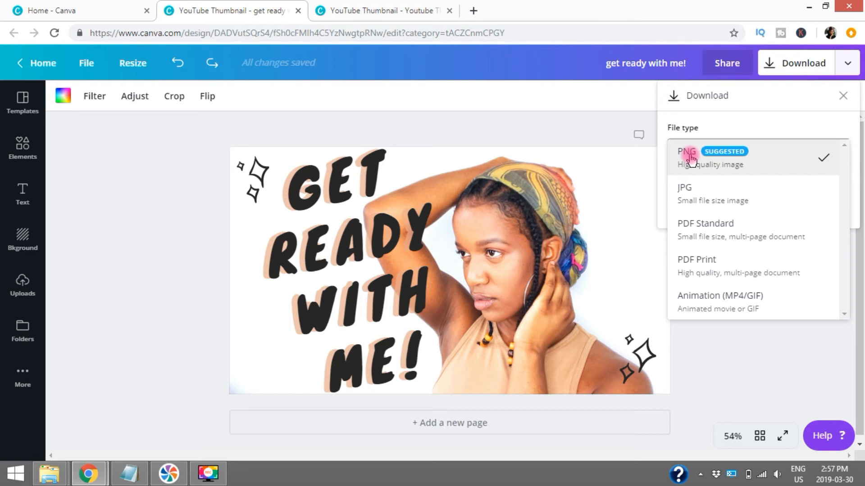
left_click(701, 196)
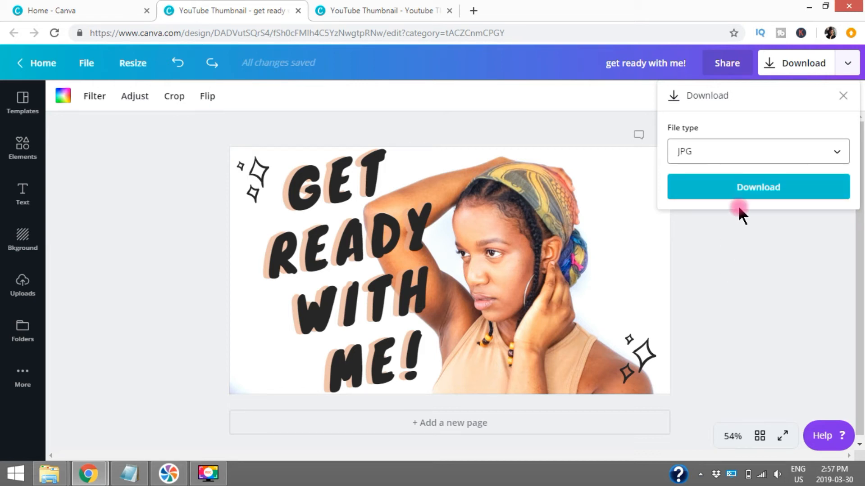
left_click(743, 189)
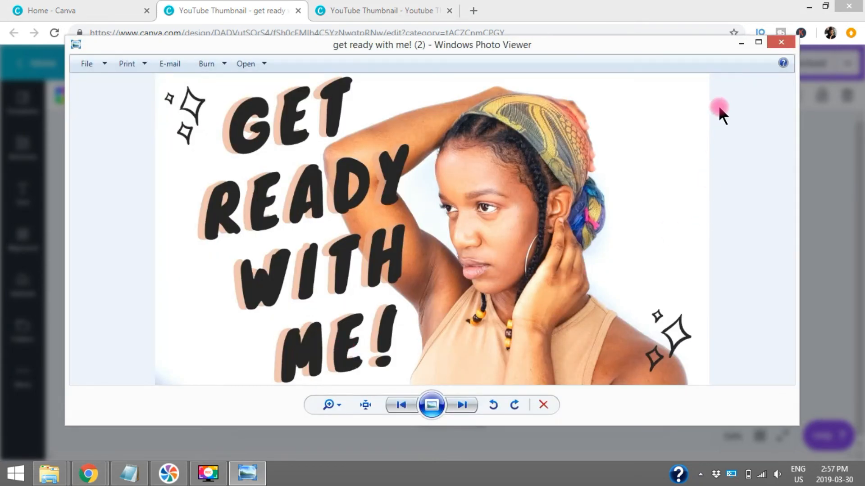
left_click(782, 43)
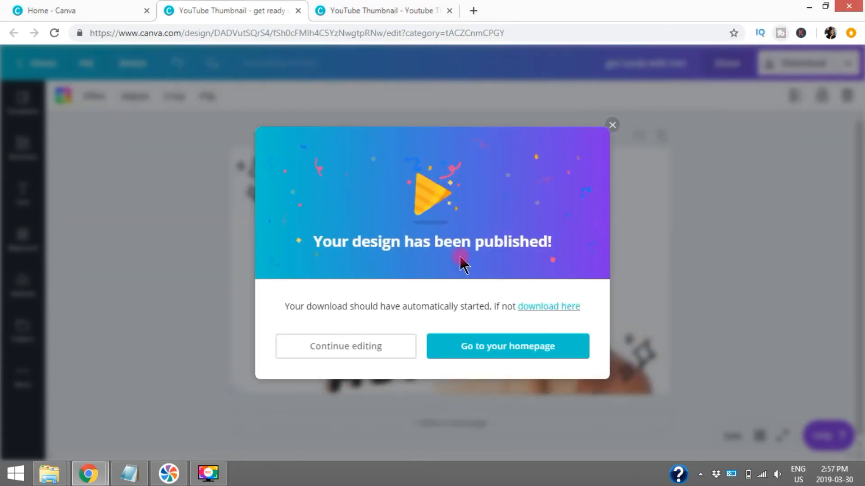
left_click(320, 356)
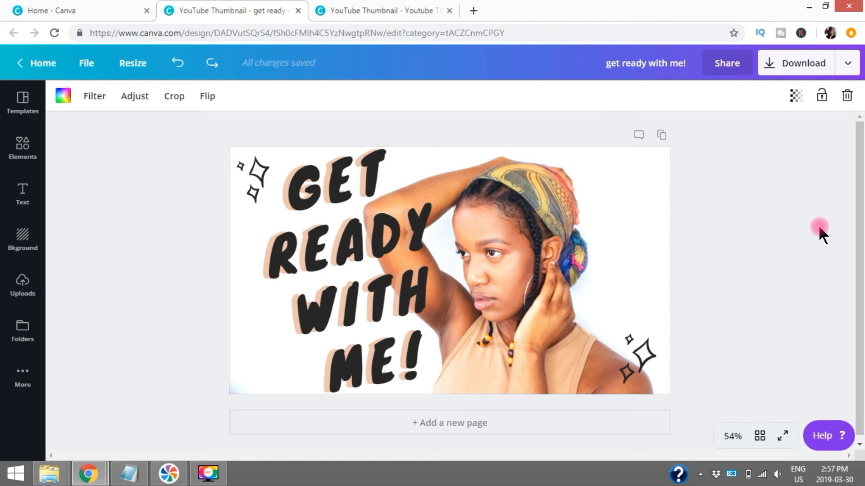
- Resize the current design itself to the Instagram Post format, without making a copy
left_click(131, 65)
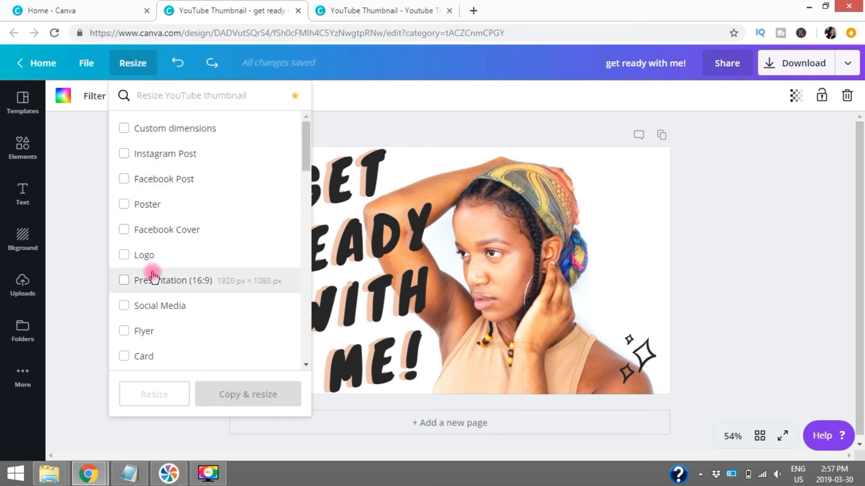
left_click(124, 155)
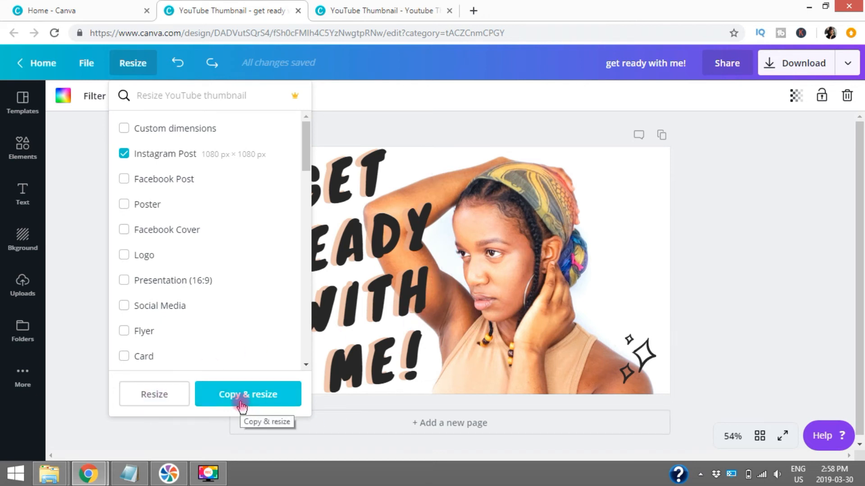
left_click(146, 399)
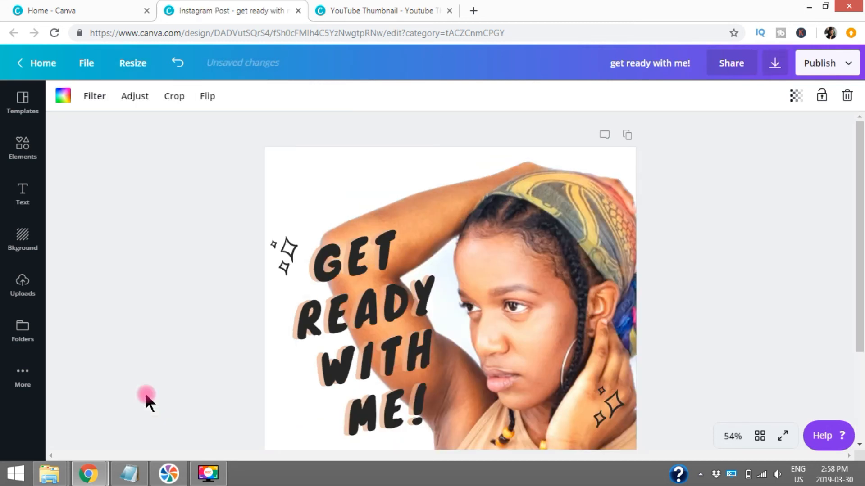
- Shift the background photo to the right within its crop frame and apply the crop
left_click_drag(860, 185, 861, 230)
left_click(785, 375)
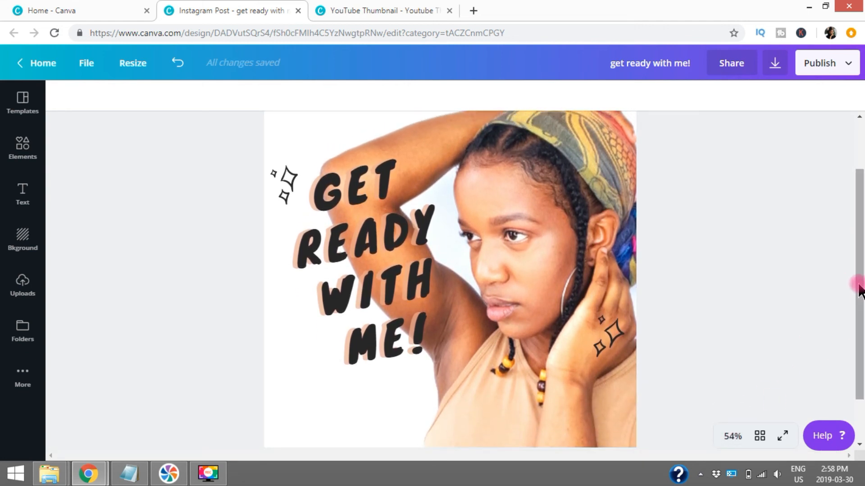
left_click_drag(860, 291, 860, 259)
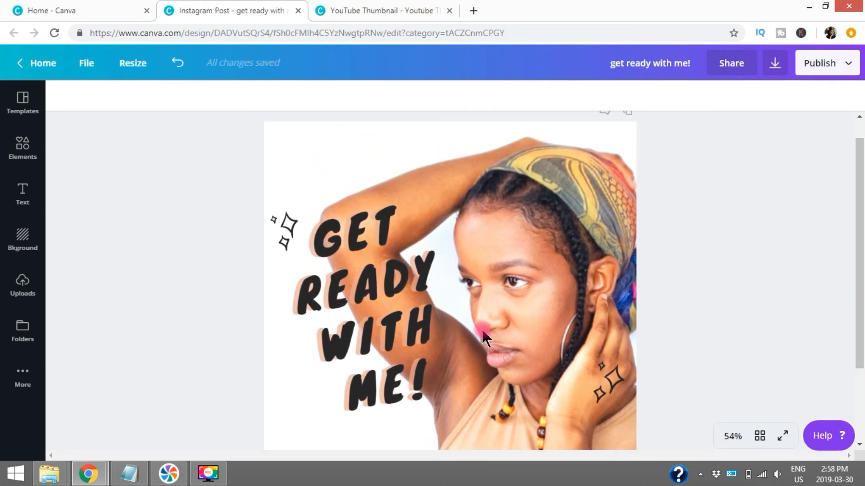
left_click(488, 181)
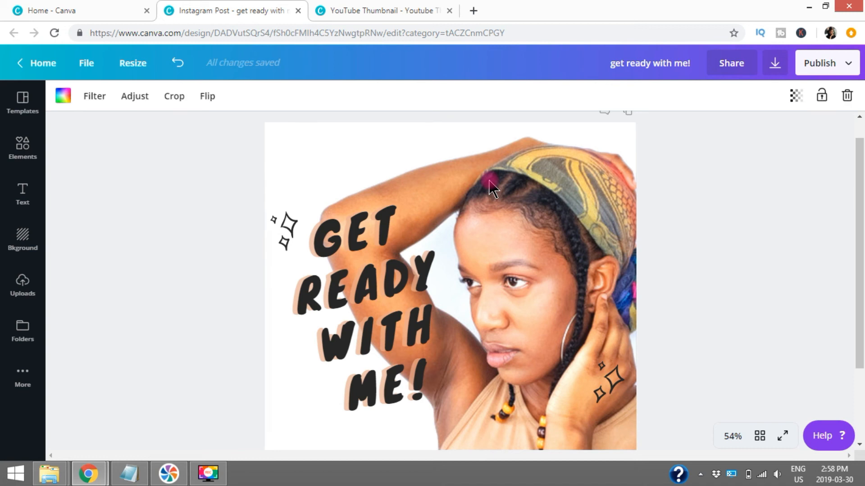
left_click(172, 95)
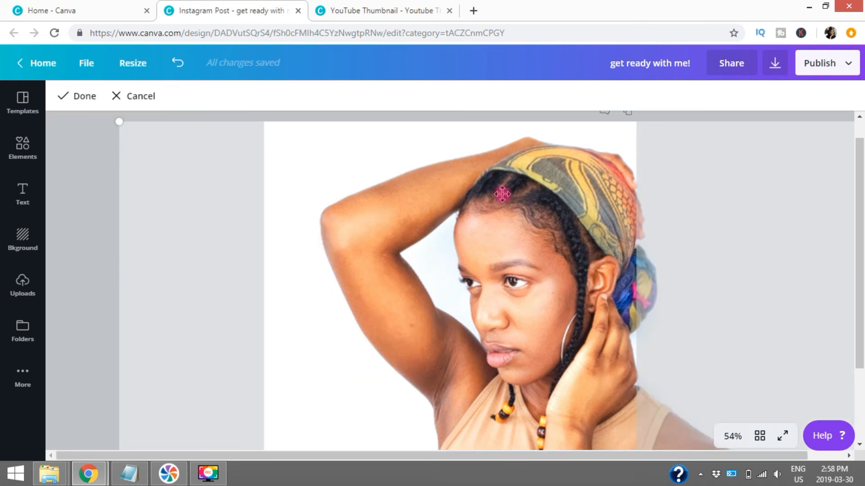
left_click_drag(563, 252, 609, 256)
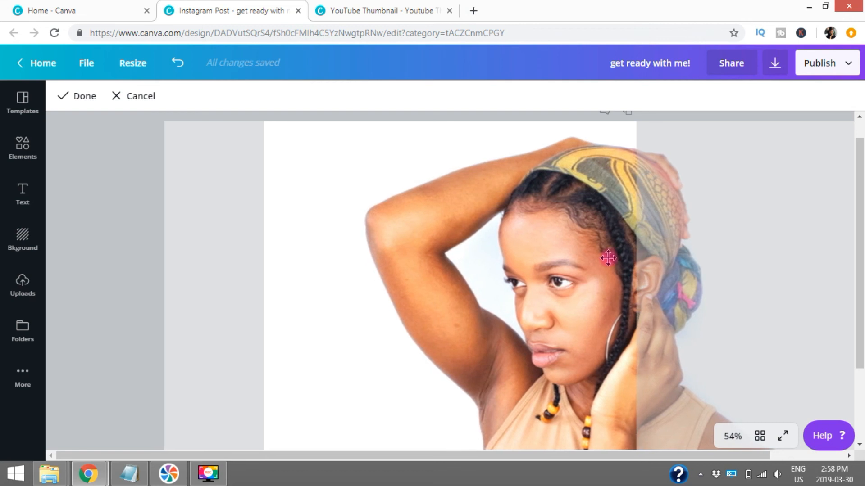
left_click(74, 96)
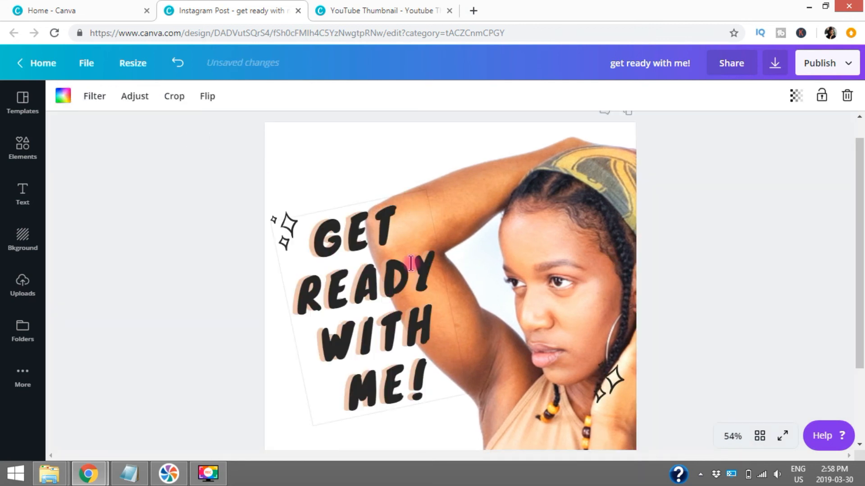
- Enlarge the black "GET READY WITH ME!" headline slightly to font size 96.2
left_click(425, 206)
left_click_drag(426, 189, 444, 194)
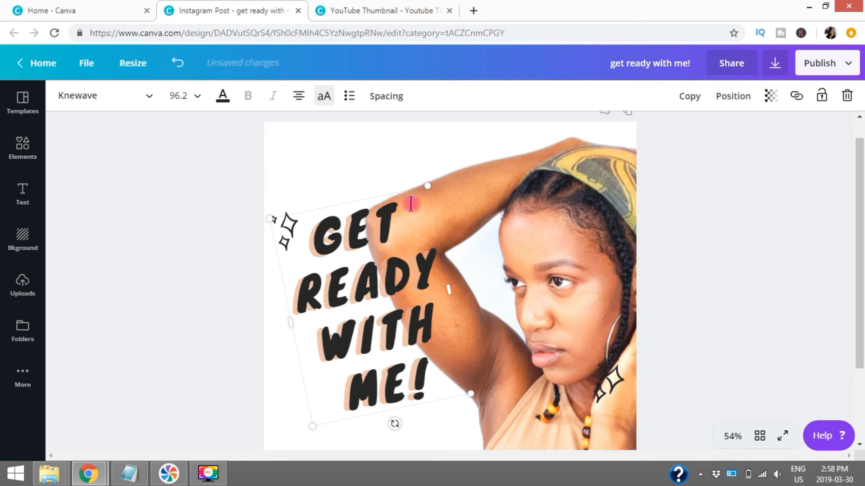